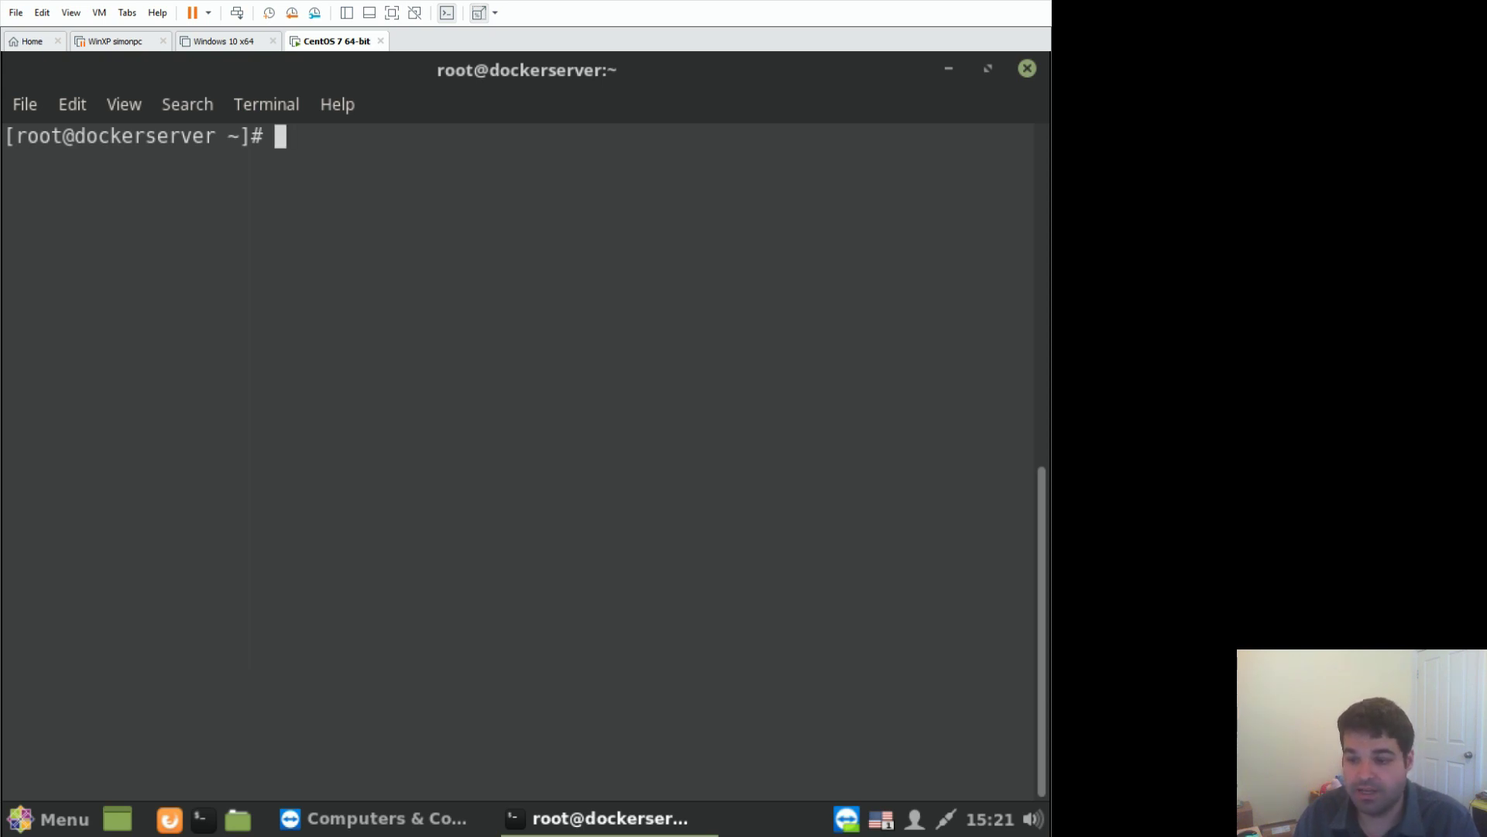
# Step: Generate a PBKDF2 hash of the new GRUB password with grub2-mkpasswd-pbkdf2
pyautogui.rightClick(704, 436)
pyautogui.click(710, 557)
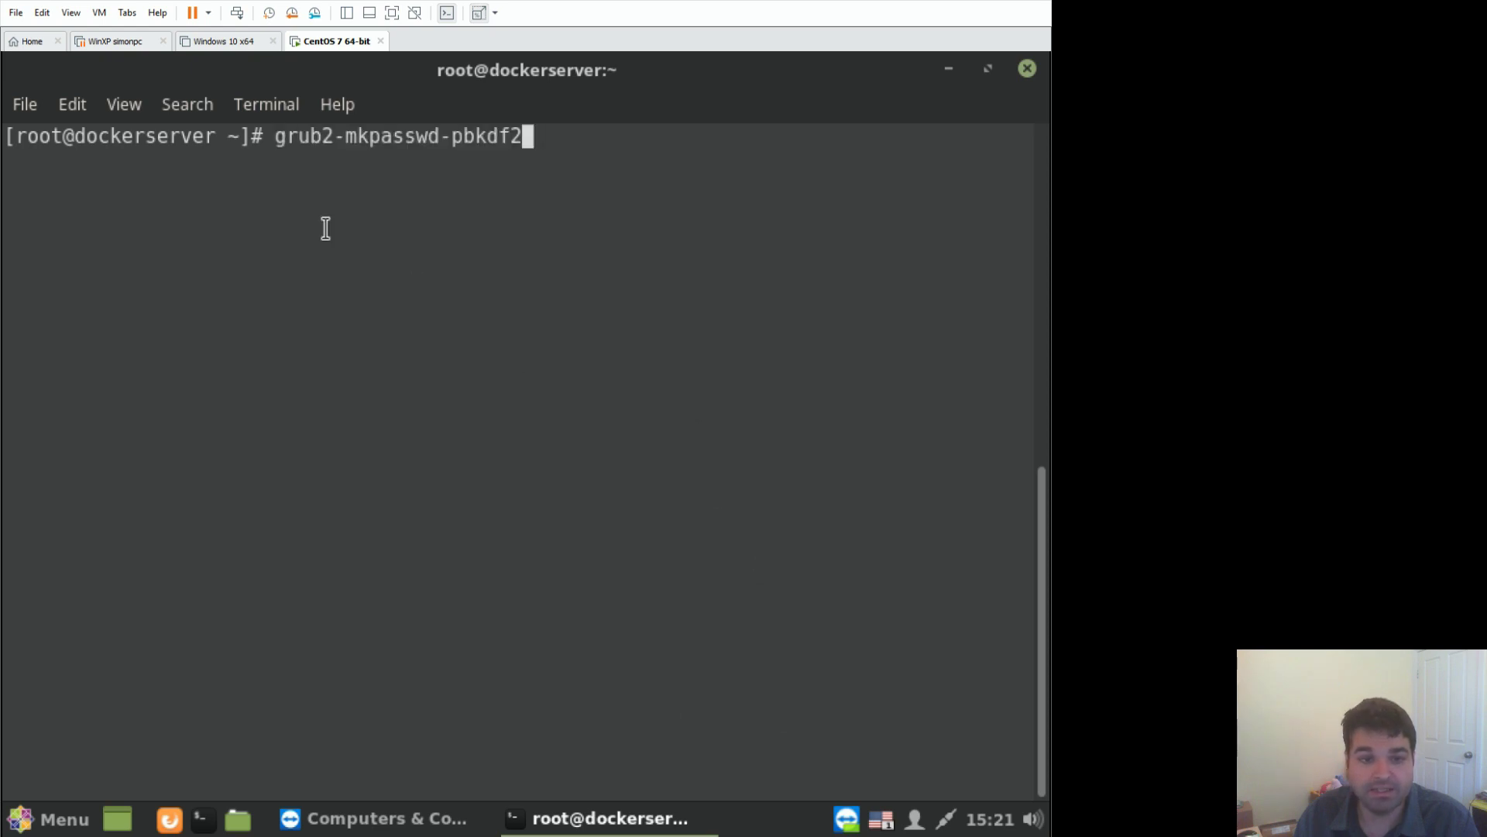
pyautogui.press('Return')
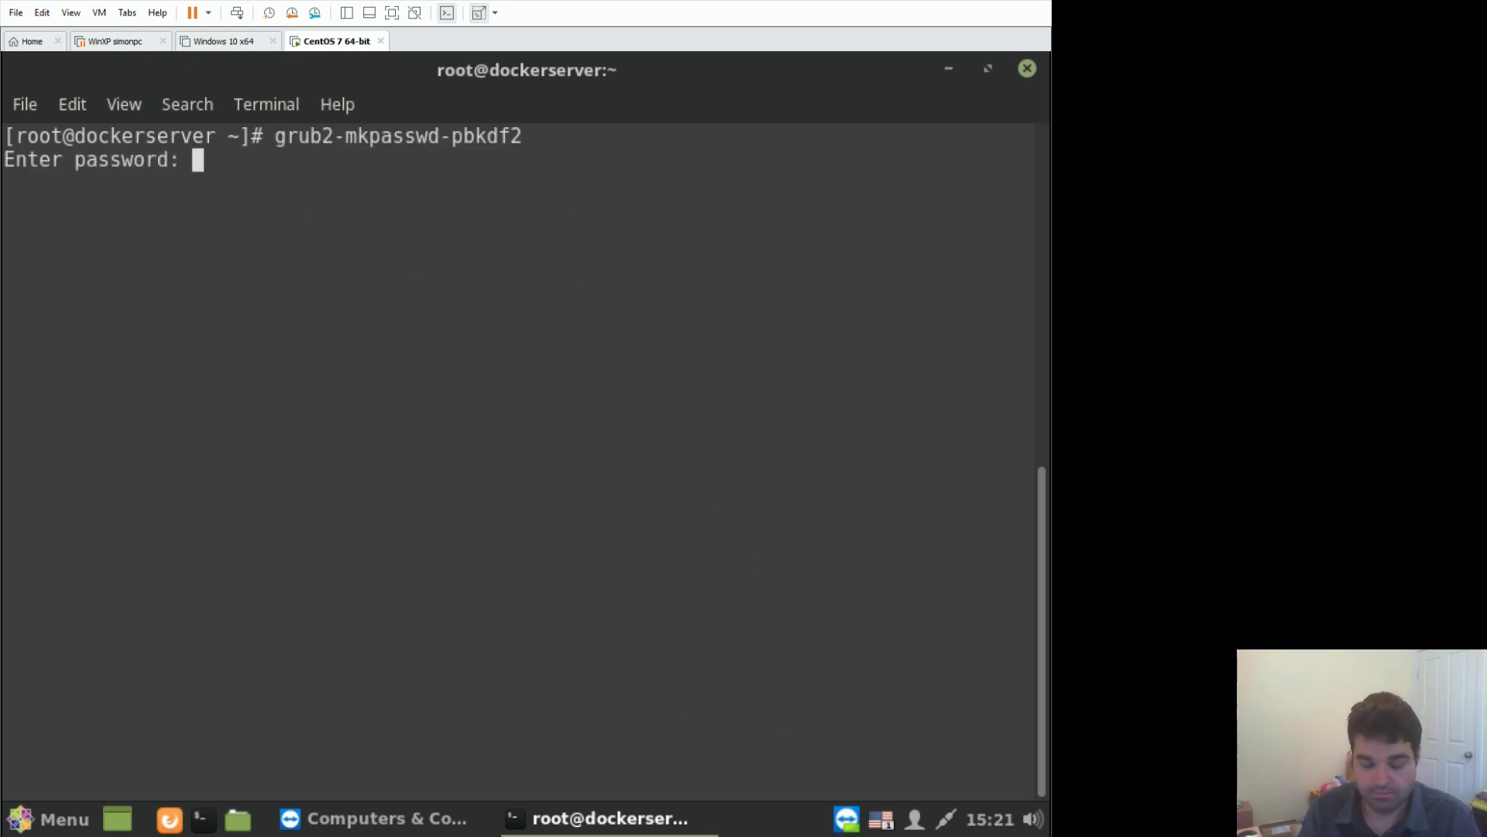
pyautogui.press('Return')
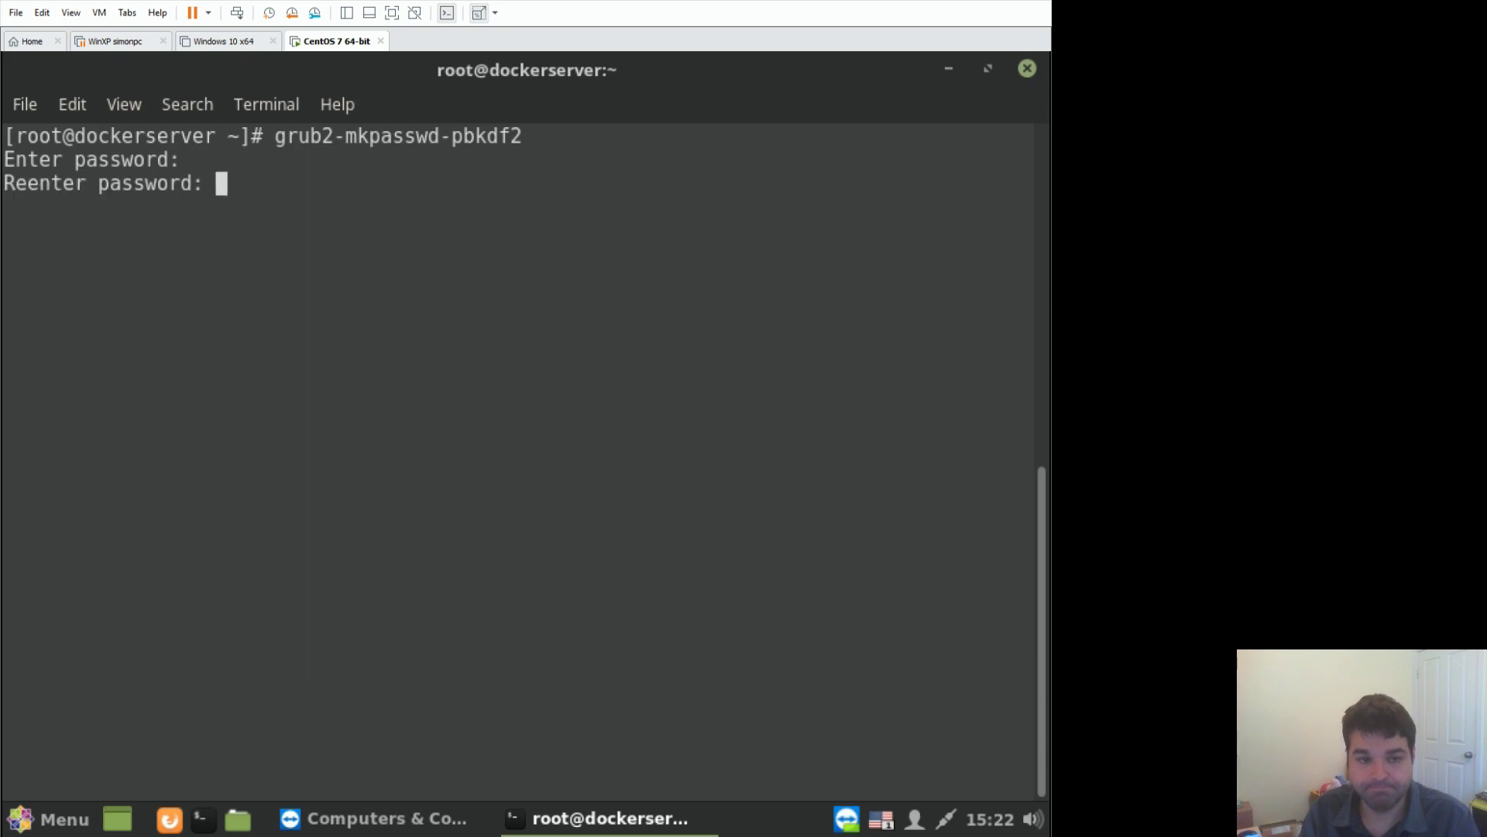
pyautogui.press('Return')
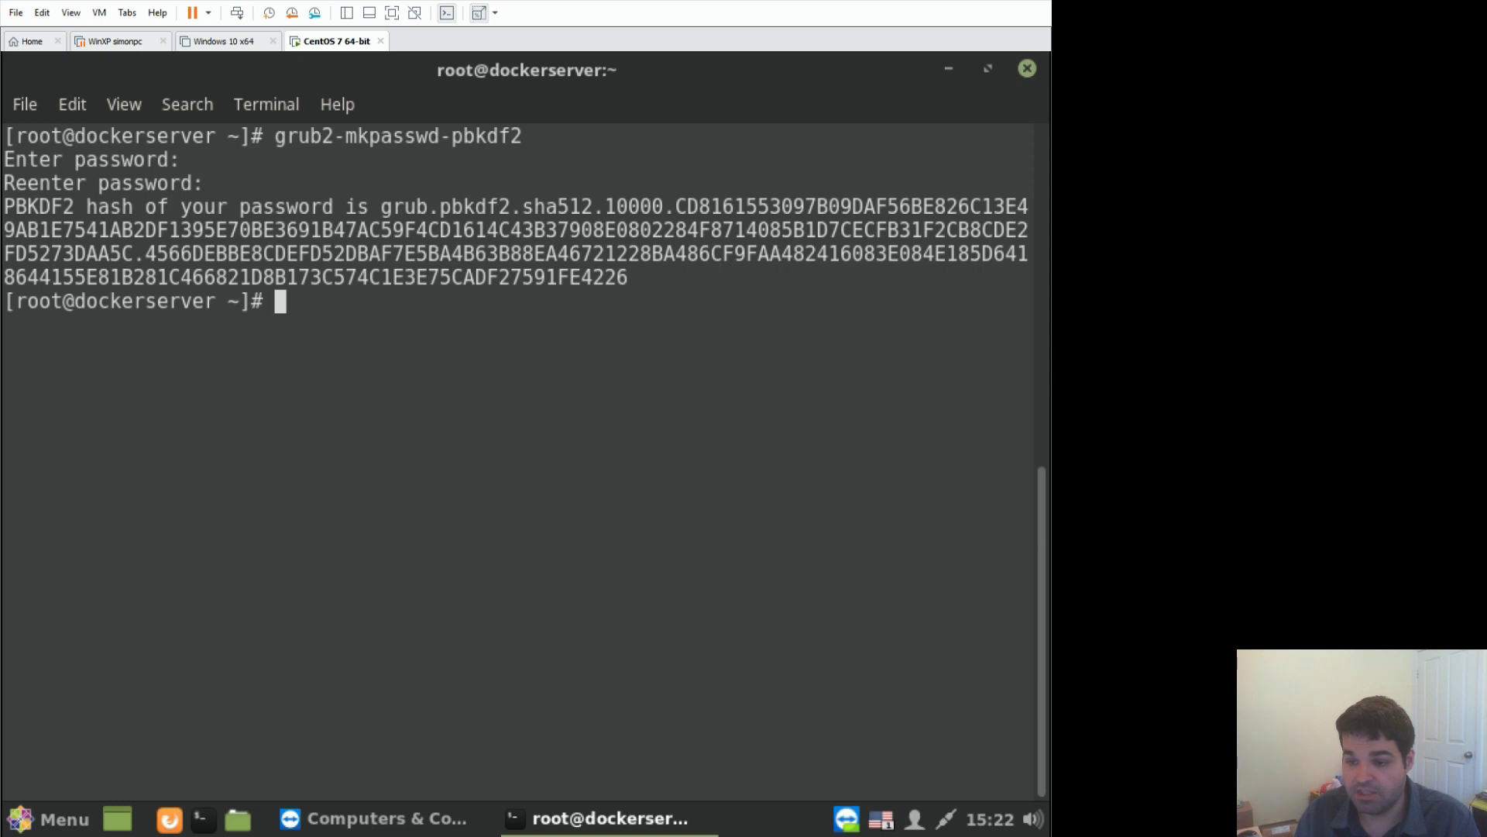
pyautogui.rightClick(748, 499)
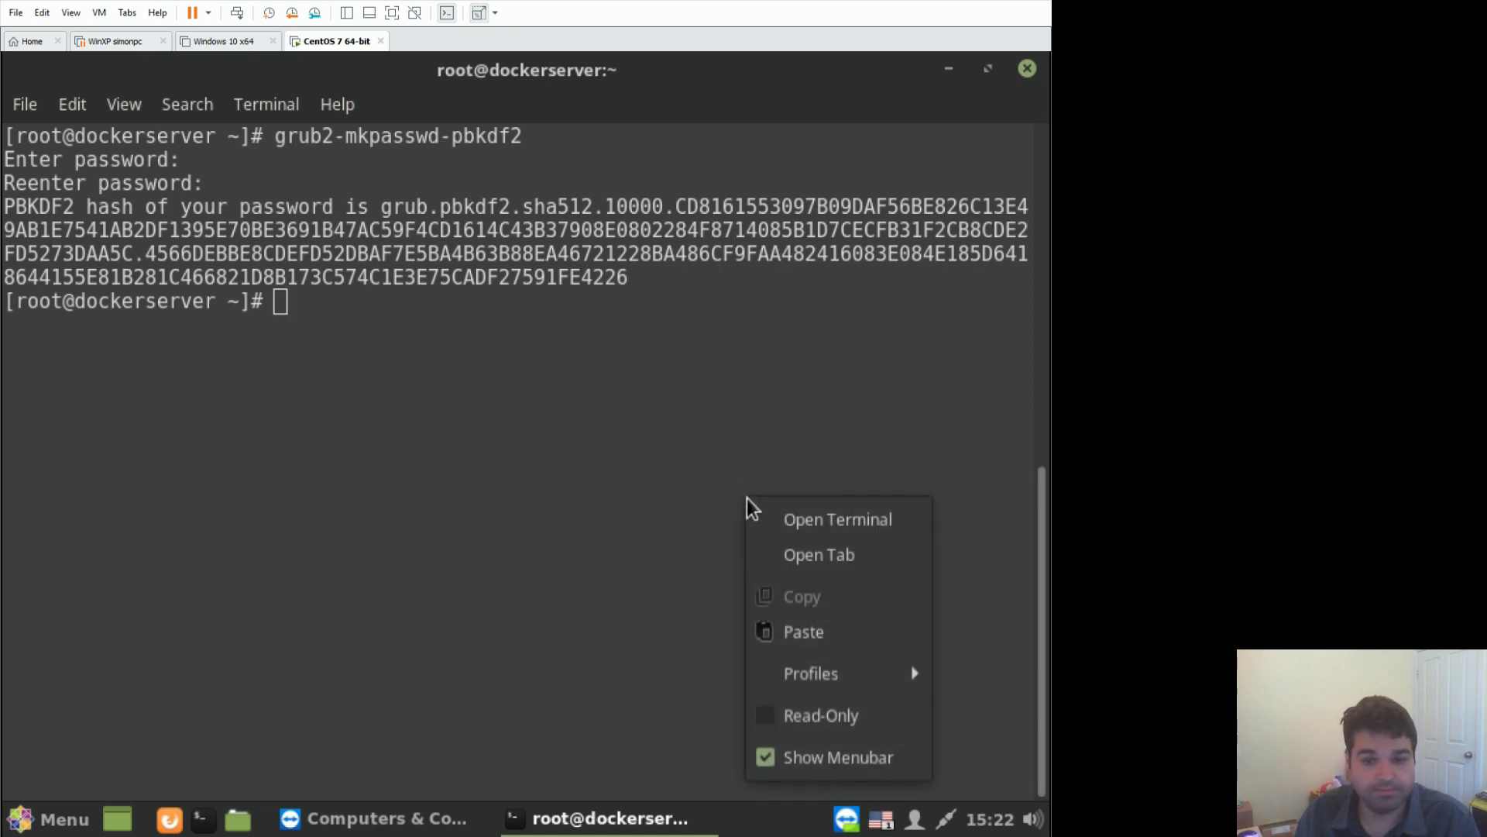
# Step: Back up /etc/grub.d/40_custom to 40_custom.backup, confirming the overwrite
pyautogui.click(824, 622)
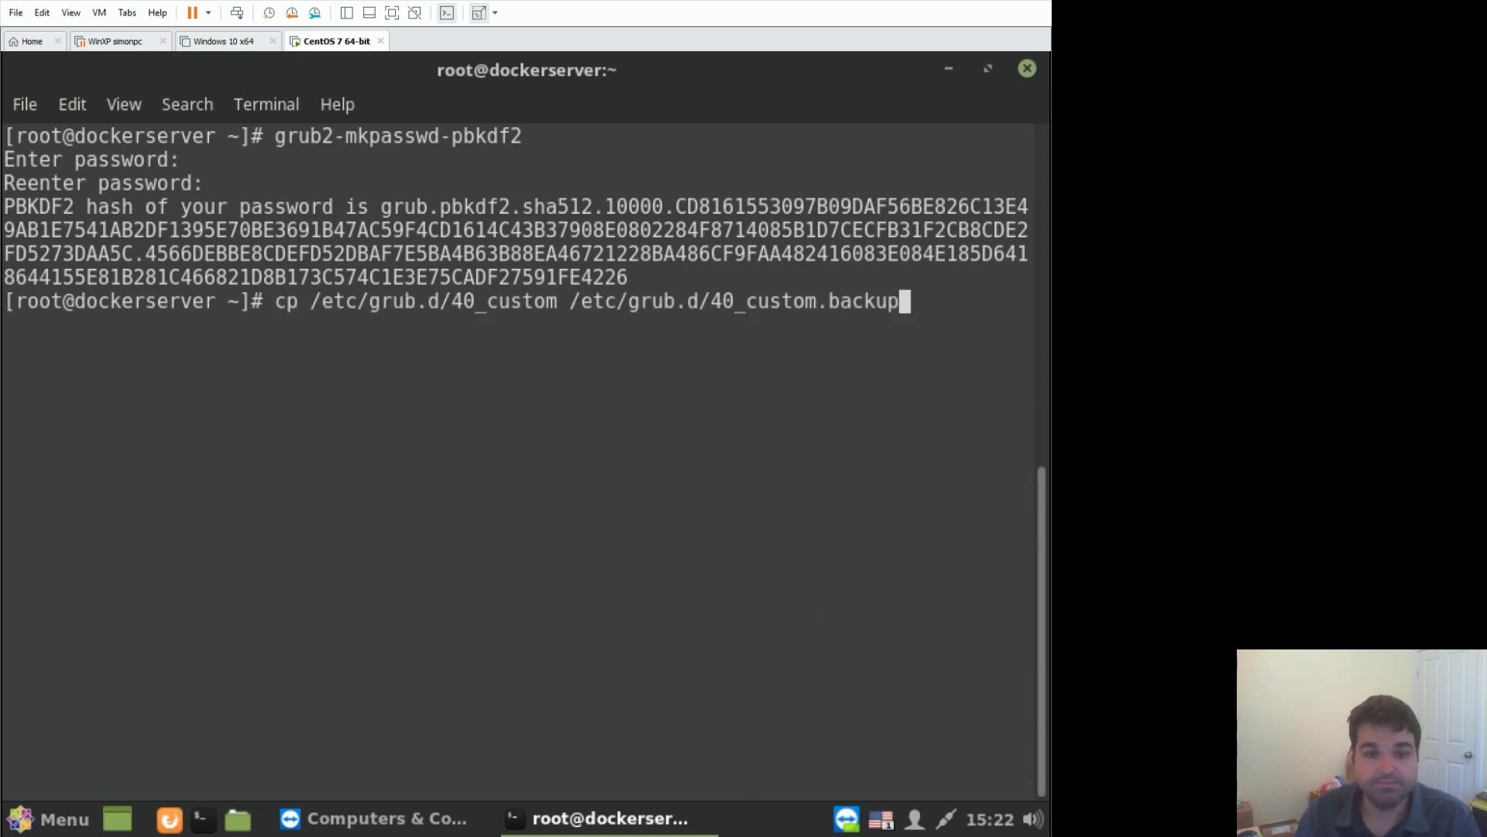
pyautogui.press('Return')
pyautogui.write('y')
pyautogui.press('Return')
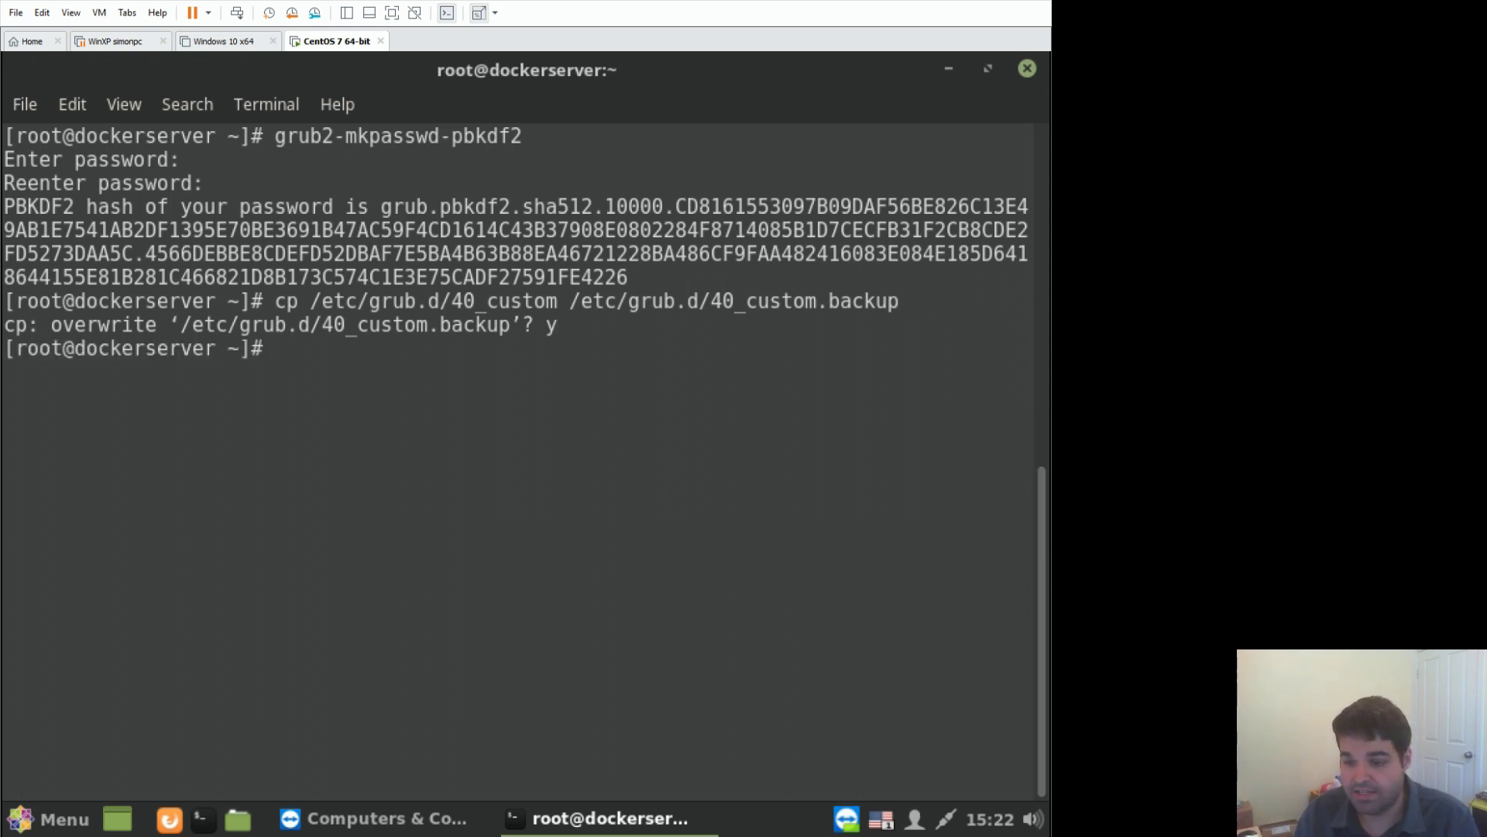
# Step: Copy the generated password hash and open /etc/grub.d/40_custom in vi
pyautogui.rightClick(732, 499)
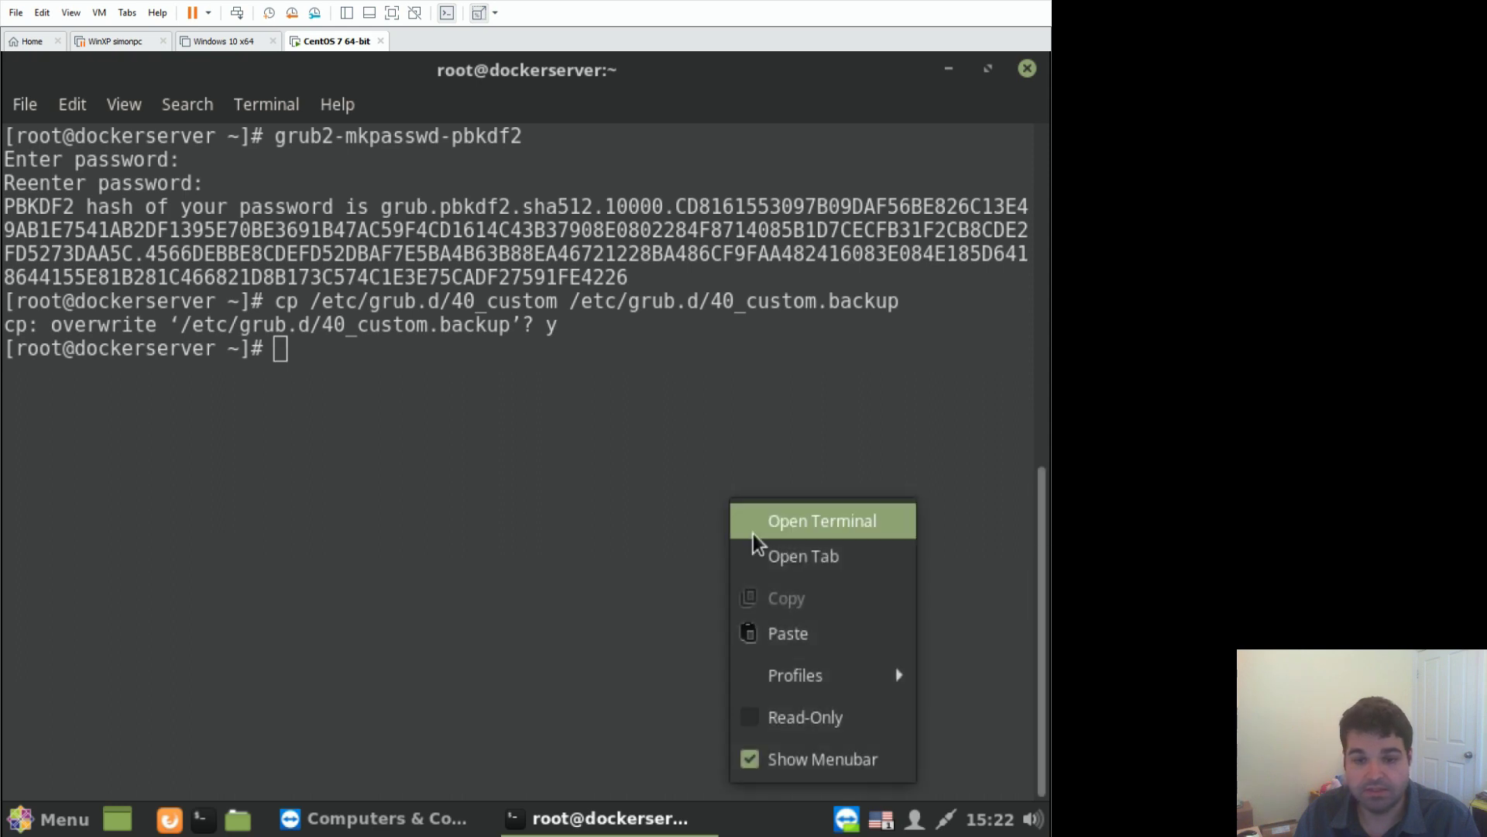
pyautogui.click(794, 620)
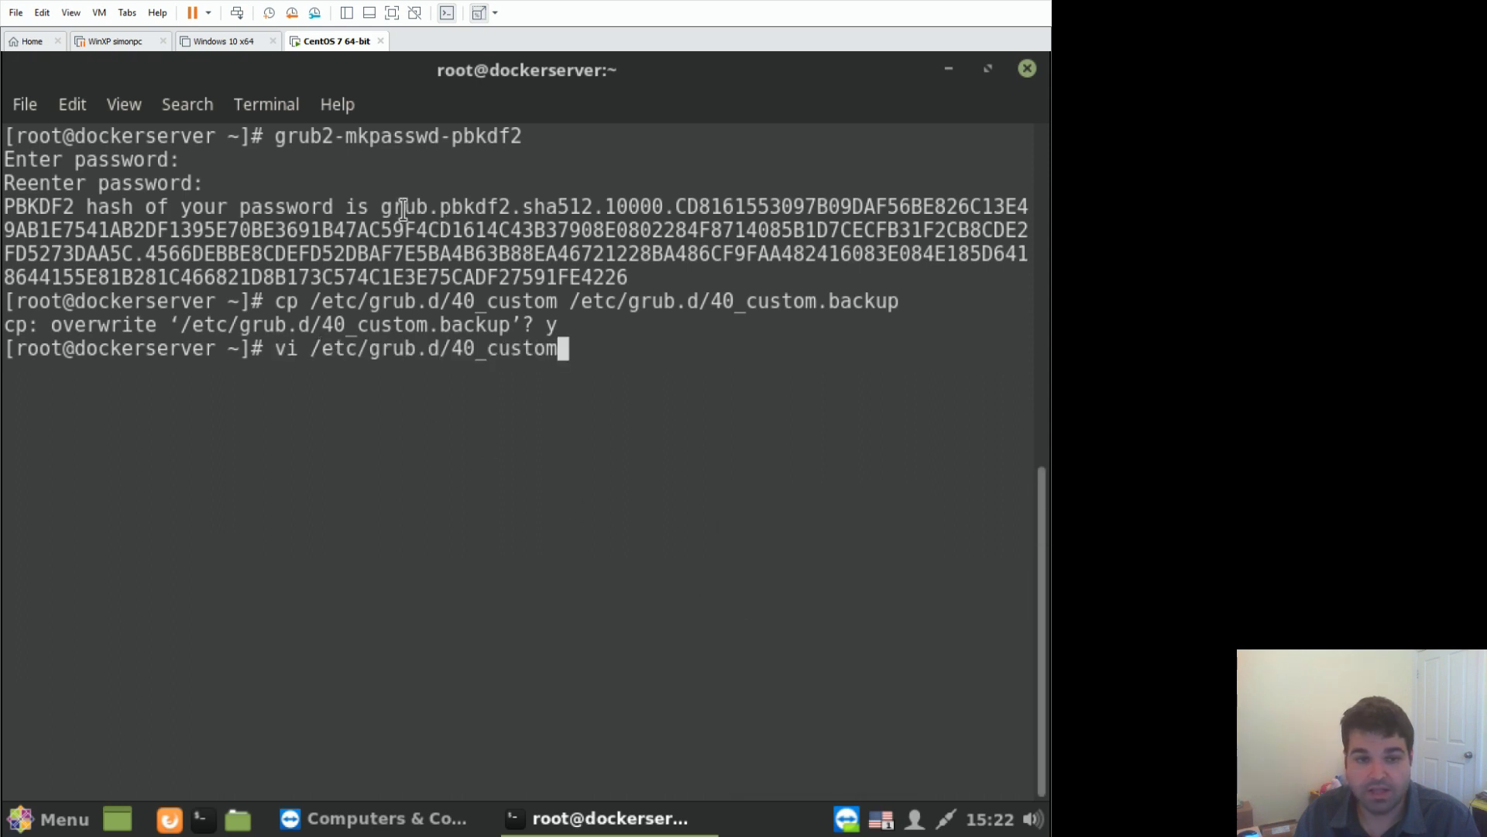
pyautogui.moveTo(381, 210); pyautogui.dragTo(505, 230)
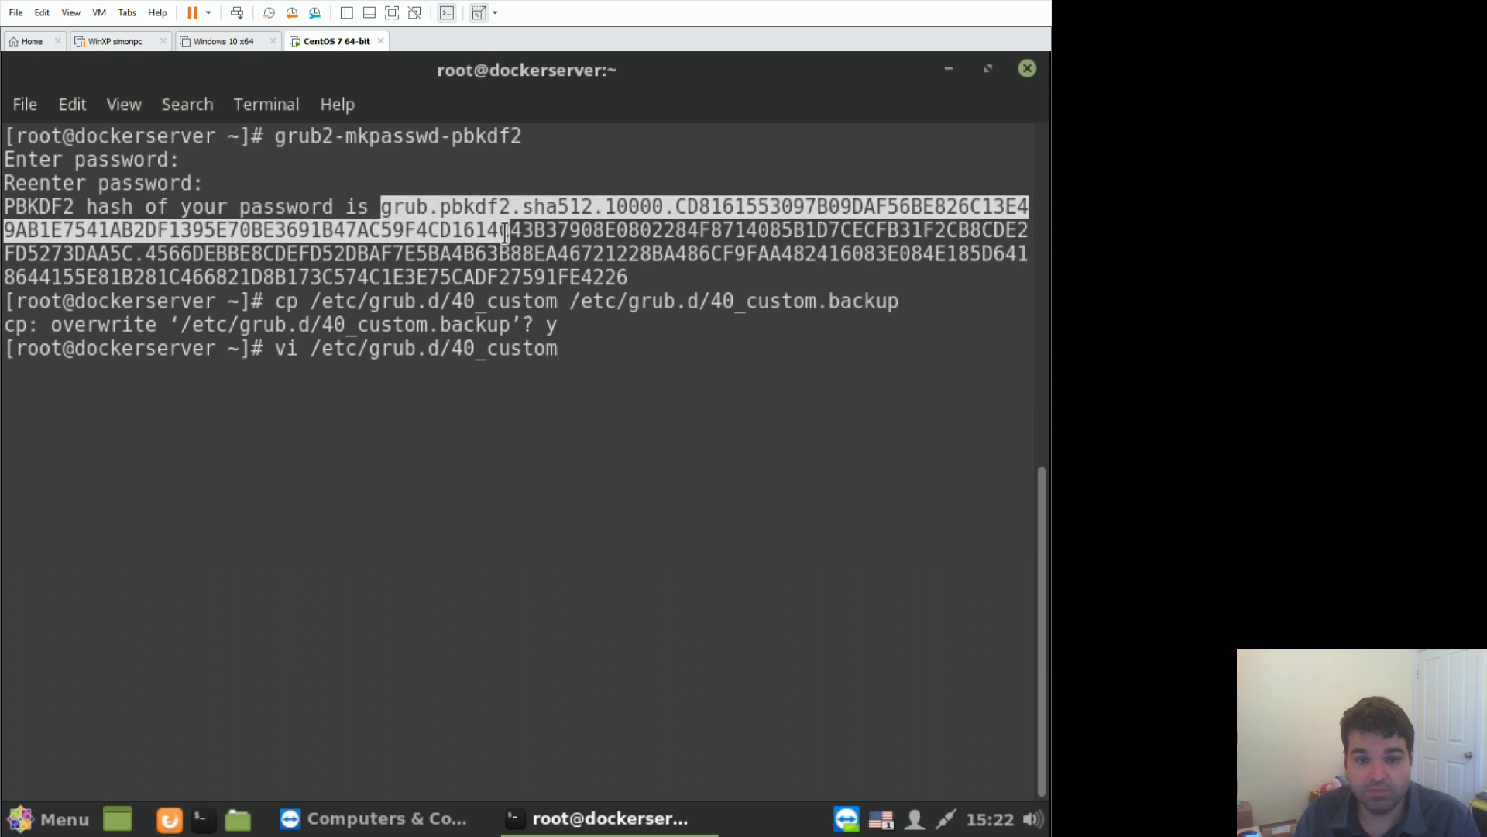
pyautogui.moveTo(506, 230); pyautogui.dragTo(627, 277)
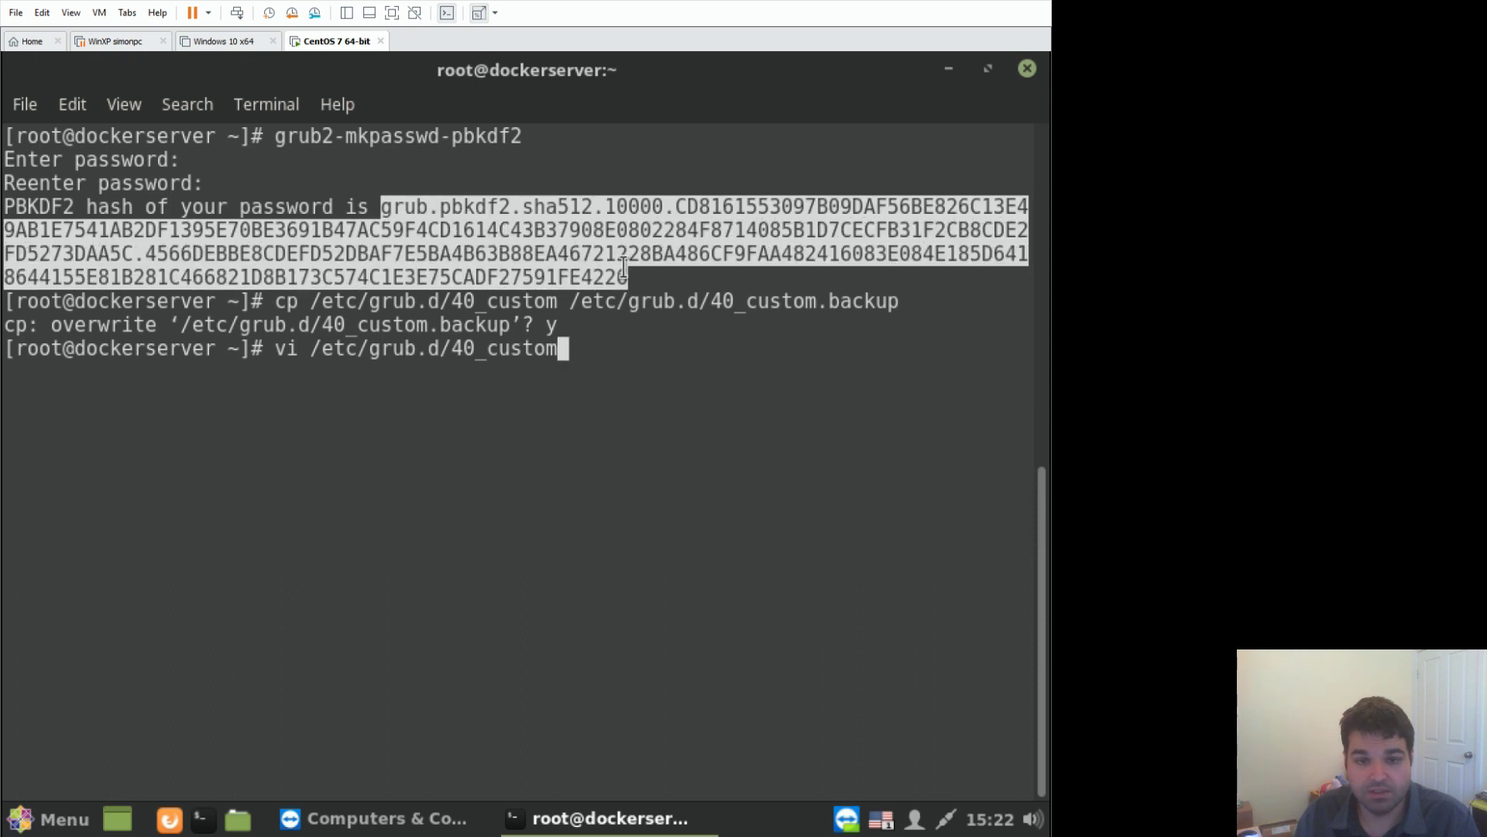
pyautogui.rightClick(627, 275)
pyautogui.click(701, 406)
pyautogui.press('Return')
# Step: Add set superusers="root" and a password_pbkdf2 root line with the pasted hash
pyautogui.press('Down')
pyautogui.press('Down')
pyautogui.press('Down')
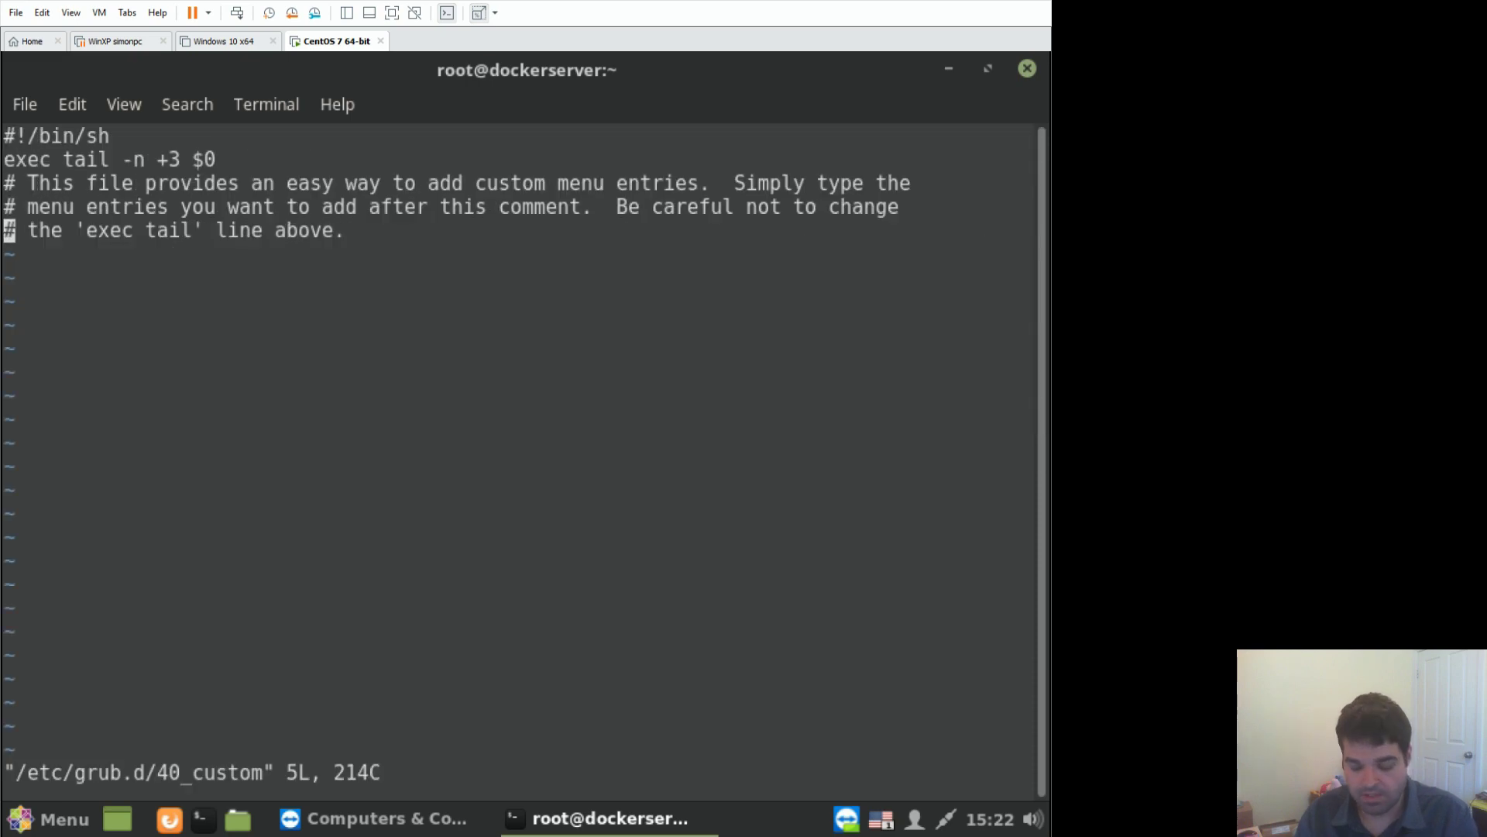
pyautogui.press('i')
pyautogui.press('Right')
pyautogui.press('Right')
pyautogui.press('Right')
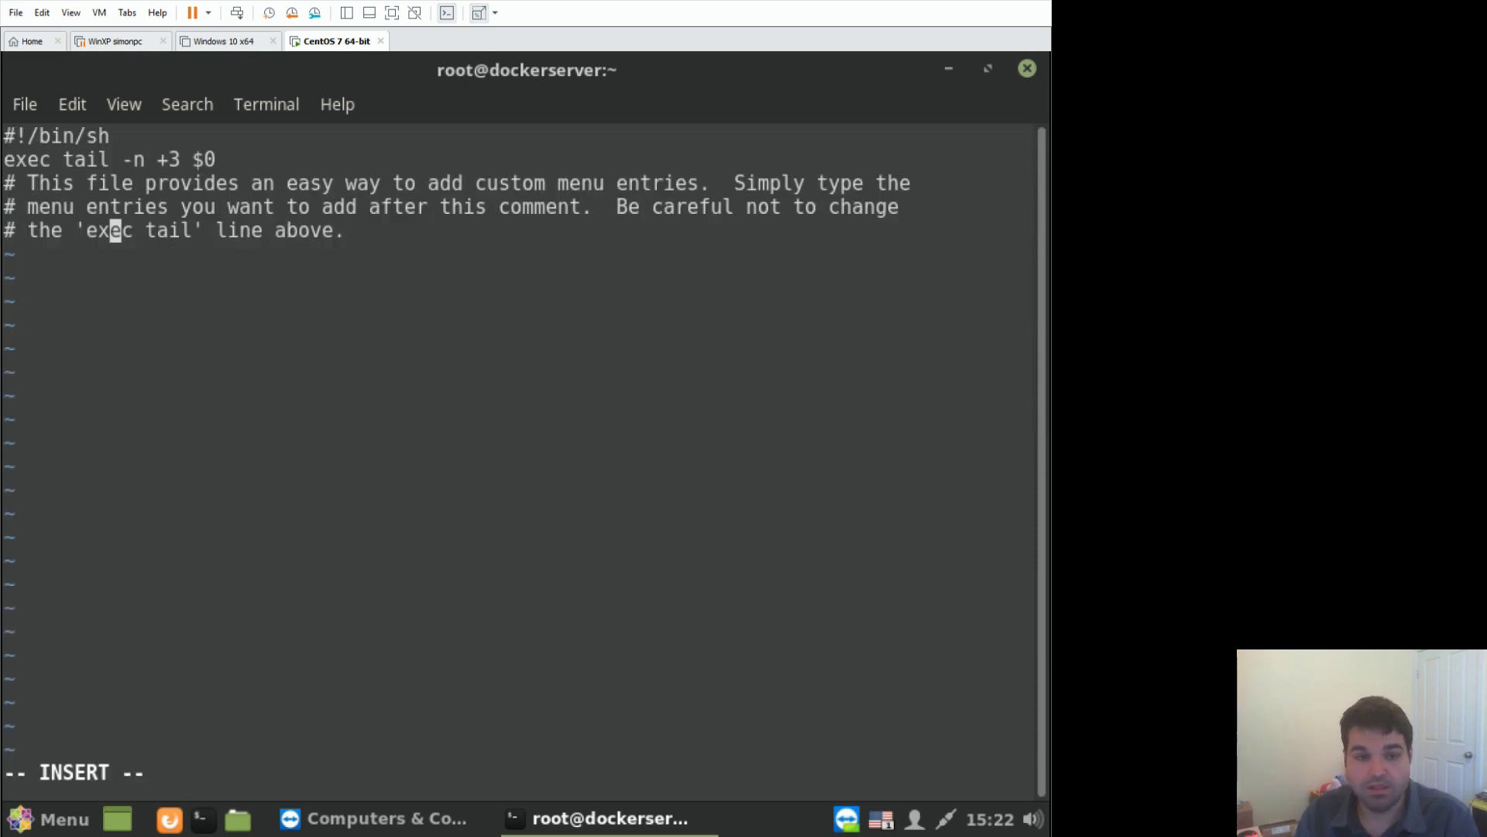
pyautogui.press('Right')
pyautogui.press('Right')
pyautogui.press('Right')
pyautogui.press('Right')
pyautogui.press('Right')
pyautogui.press('Right')
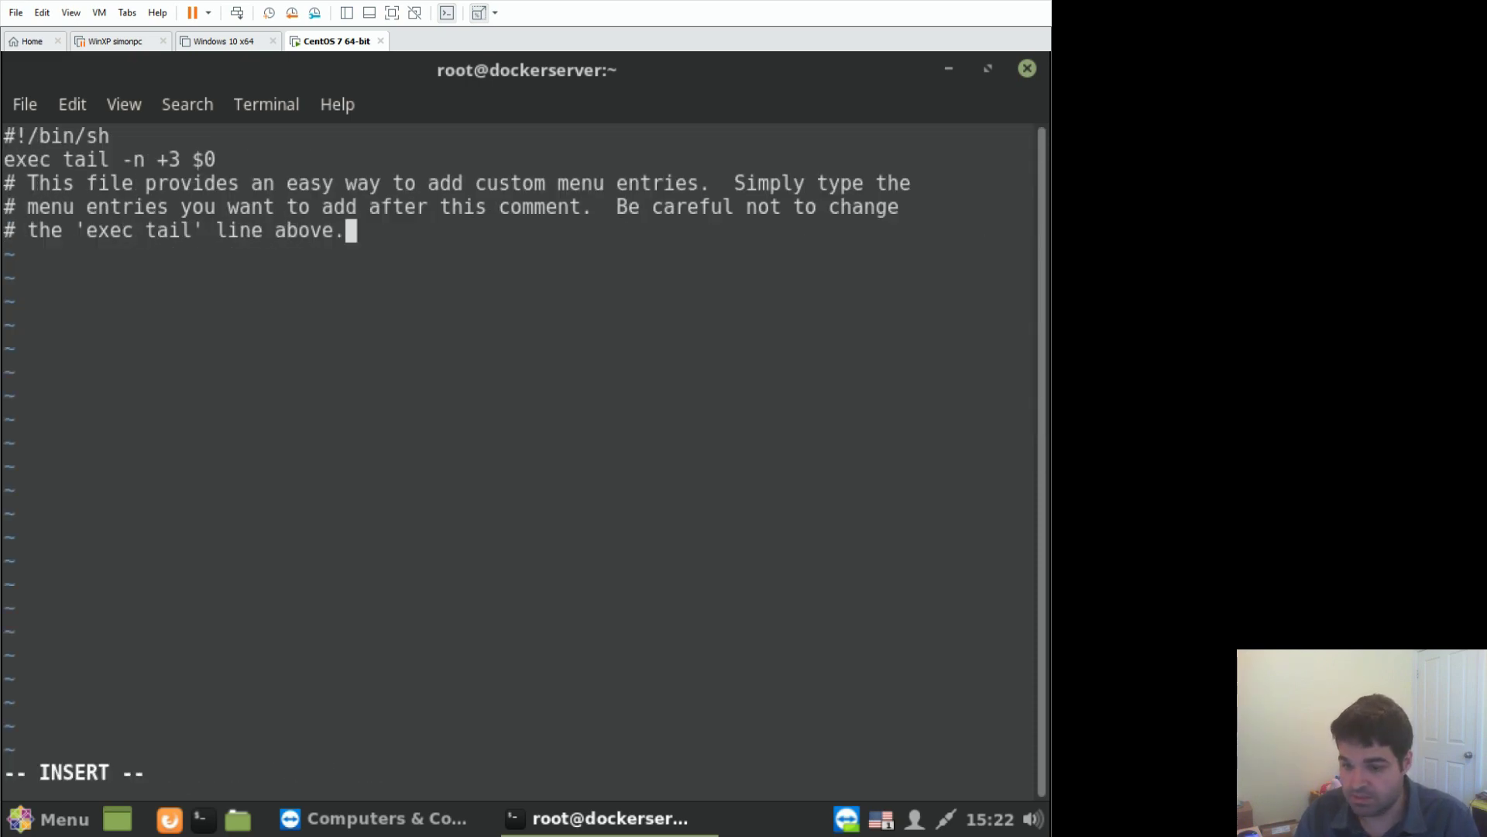
pyautogui.press('Return')
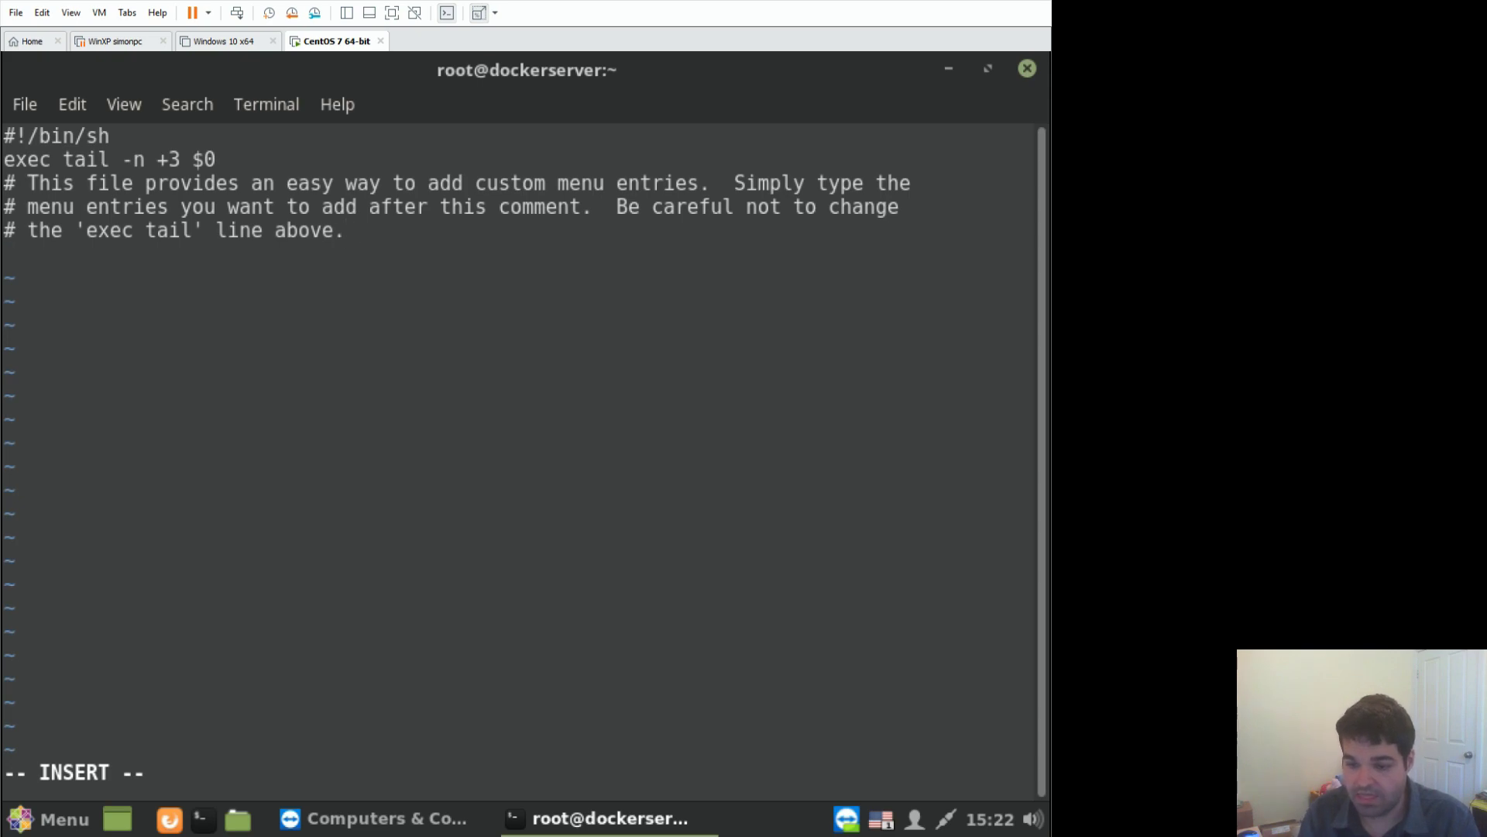
pyautogui.write('s')
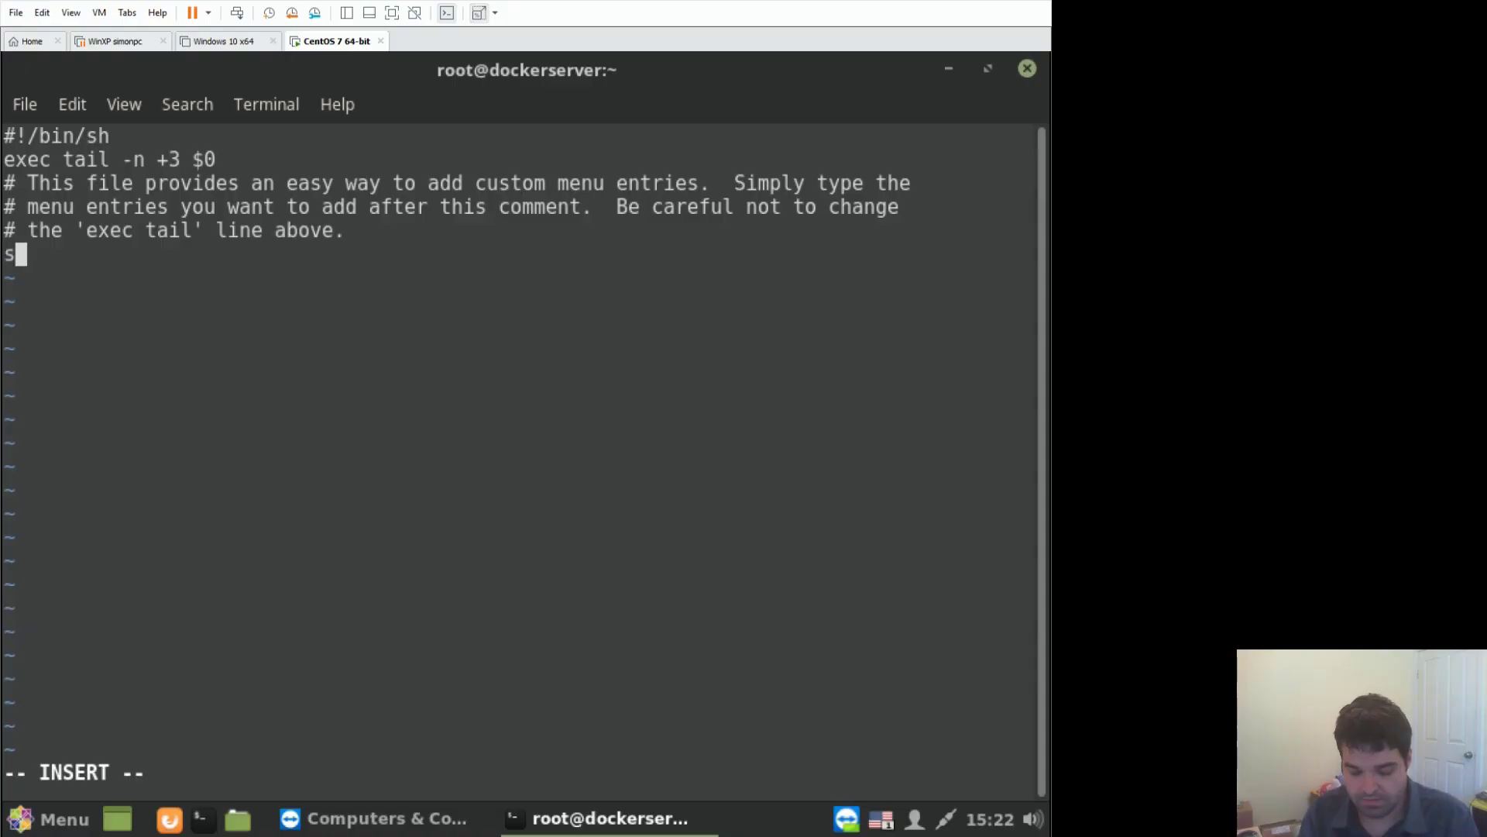
pyautogui.write('et sup')
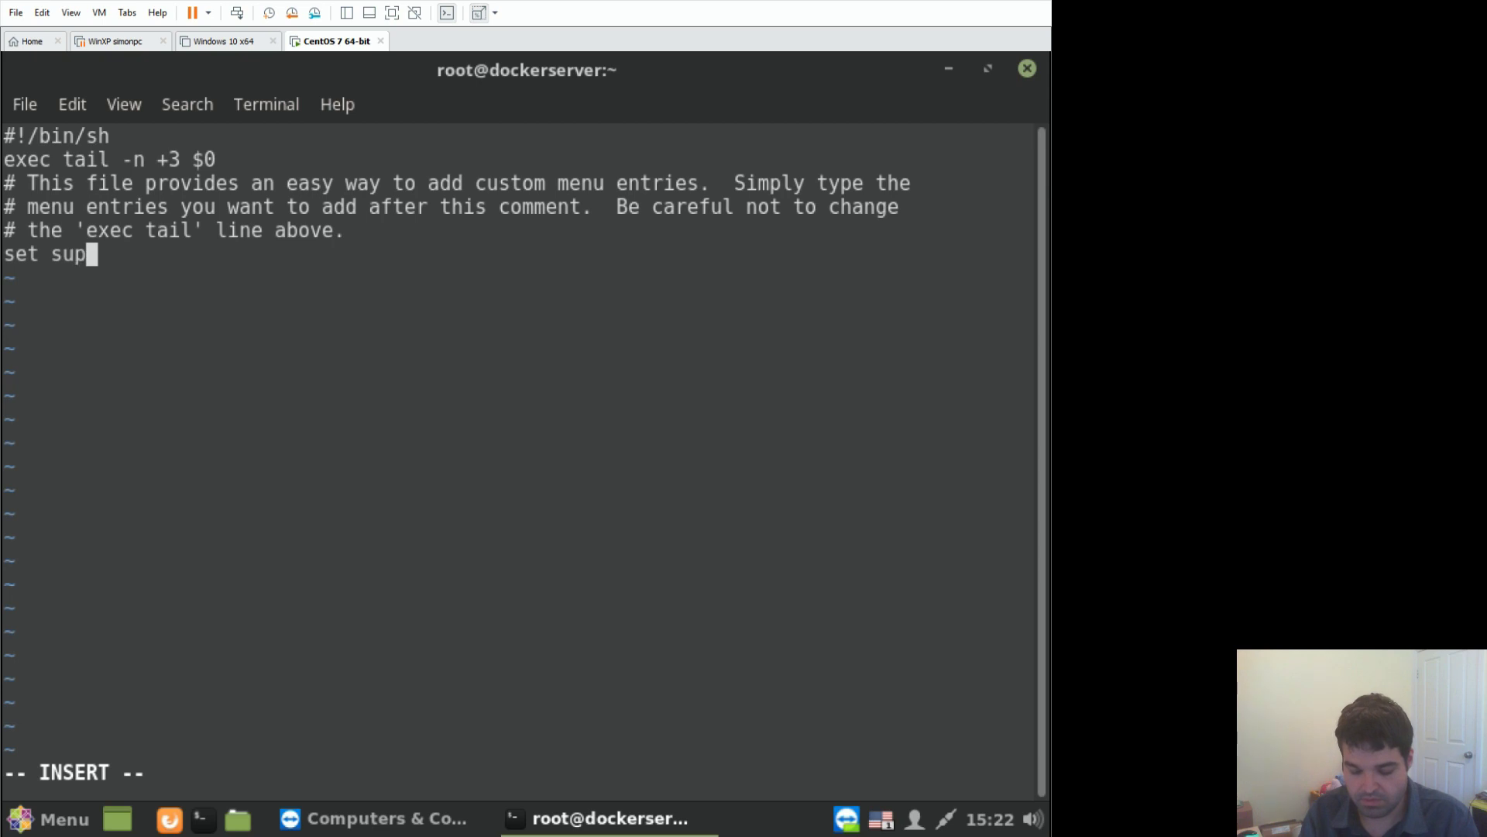
pyautogui.write('eruser')
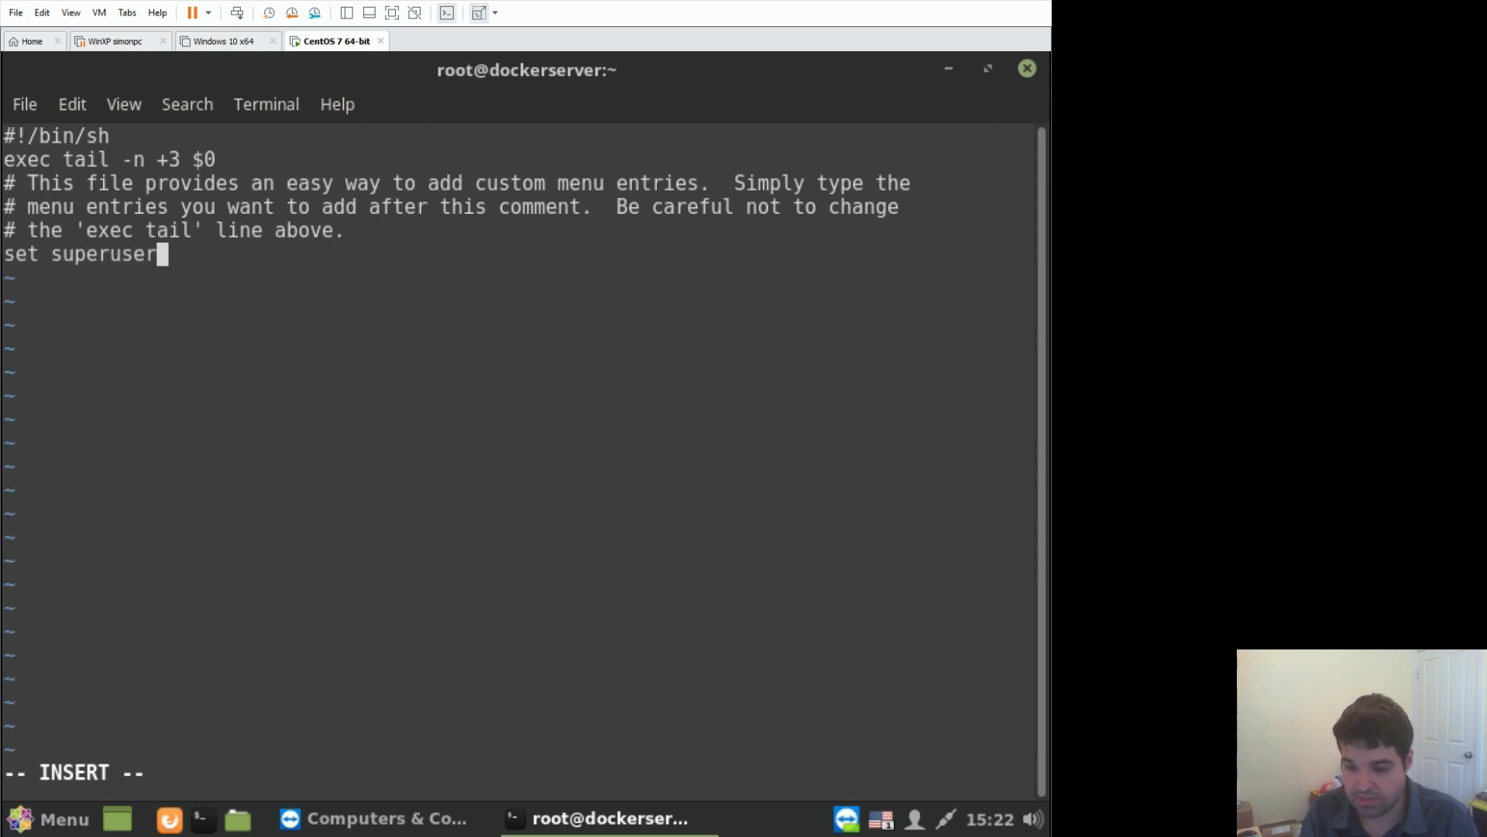
pyautogui.write('s="r')
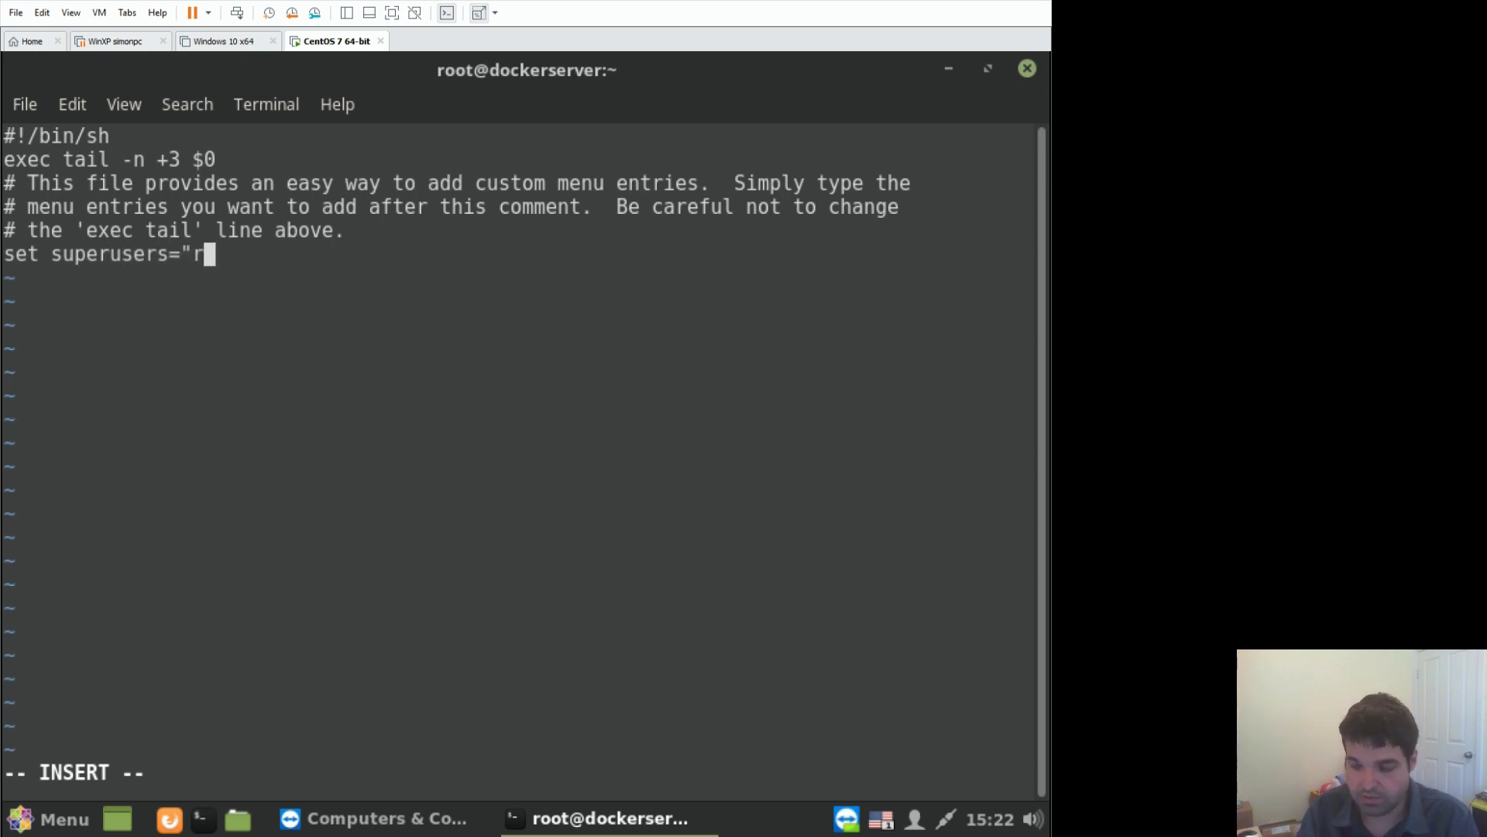
pyautogui.write('oot"')
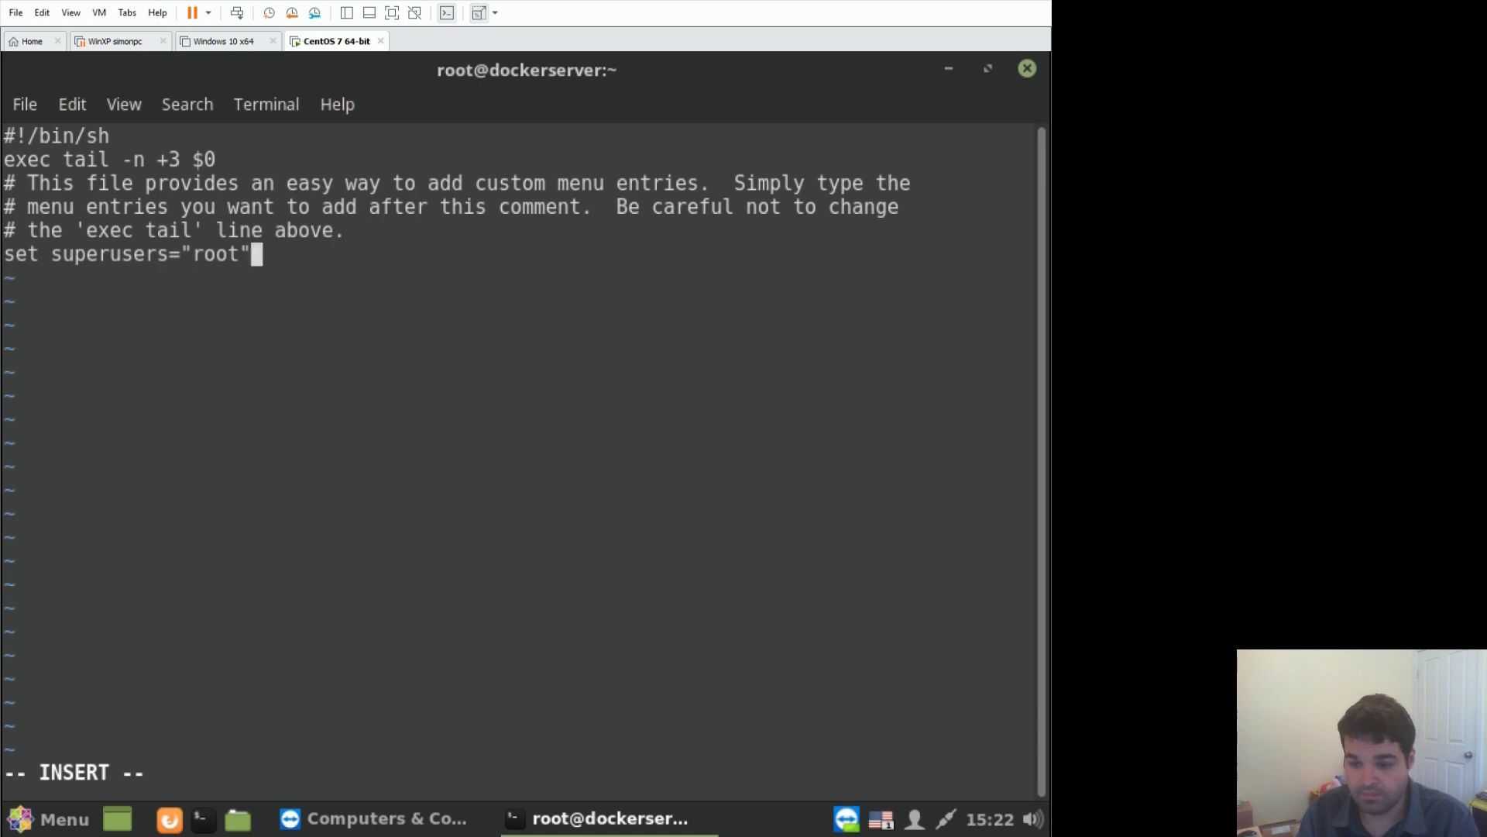
pyautogui.press('Return')
pyautogui.write('pas')
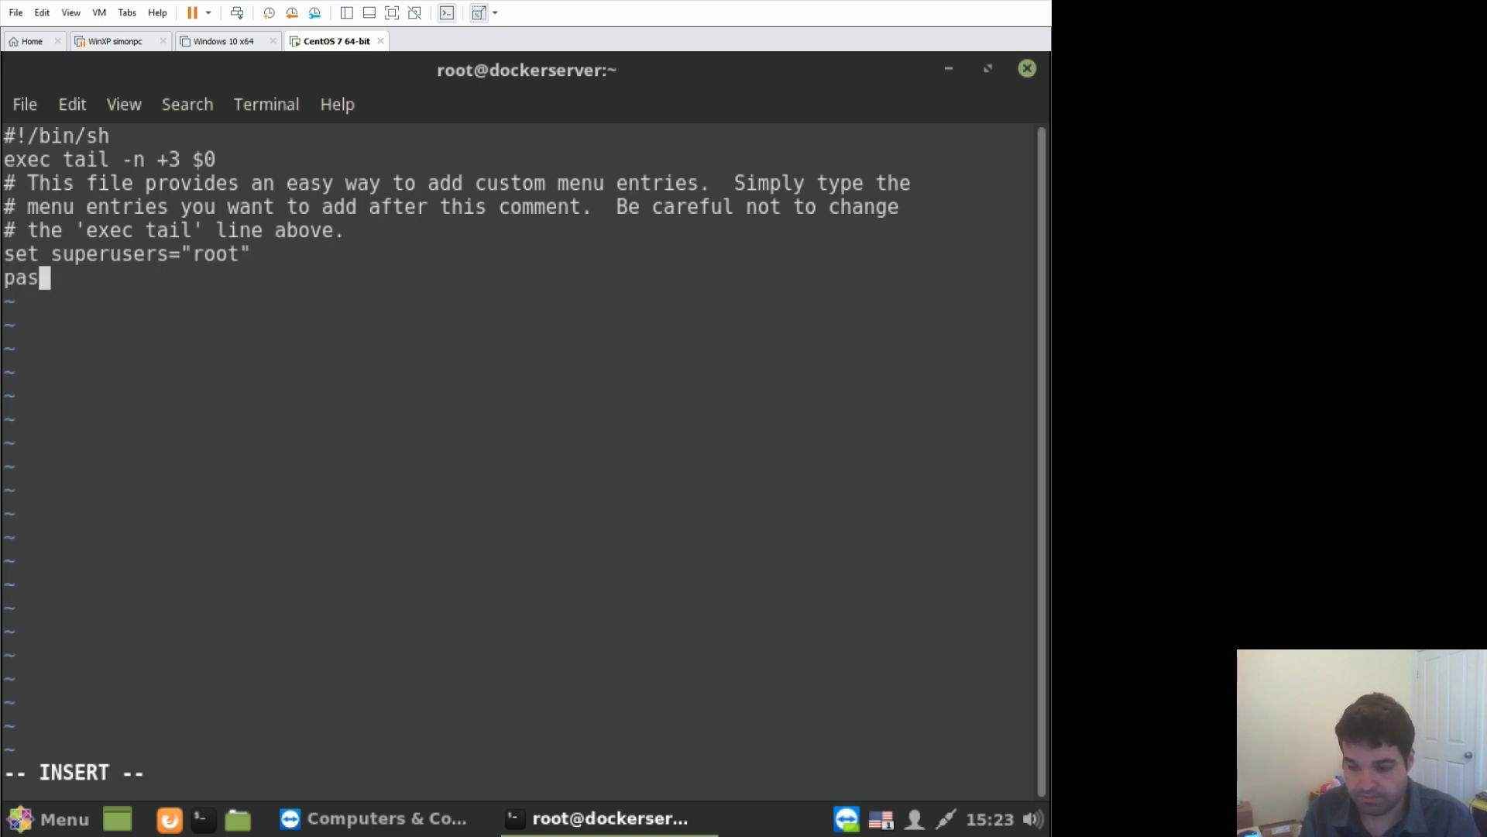
pyautogui.write('sword_')
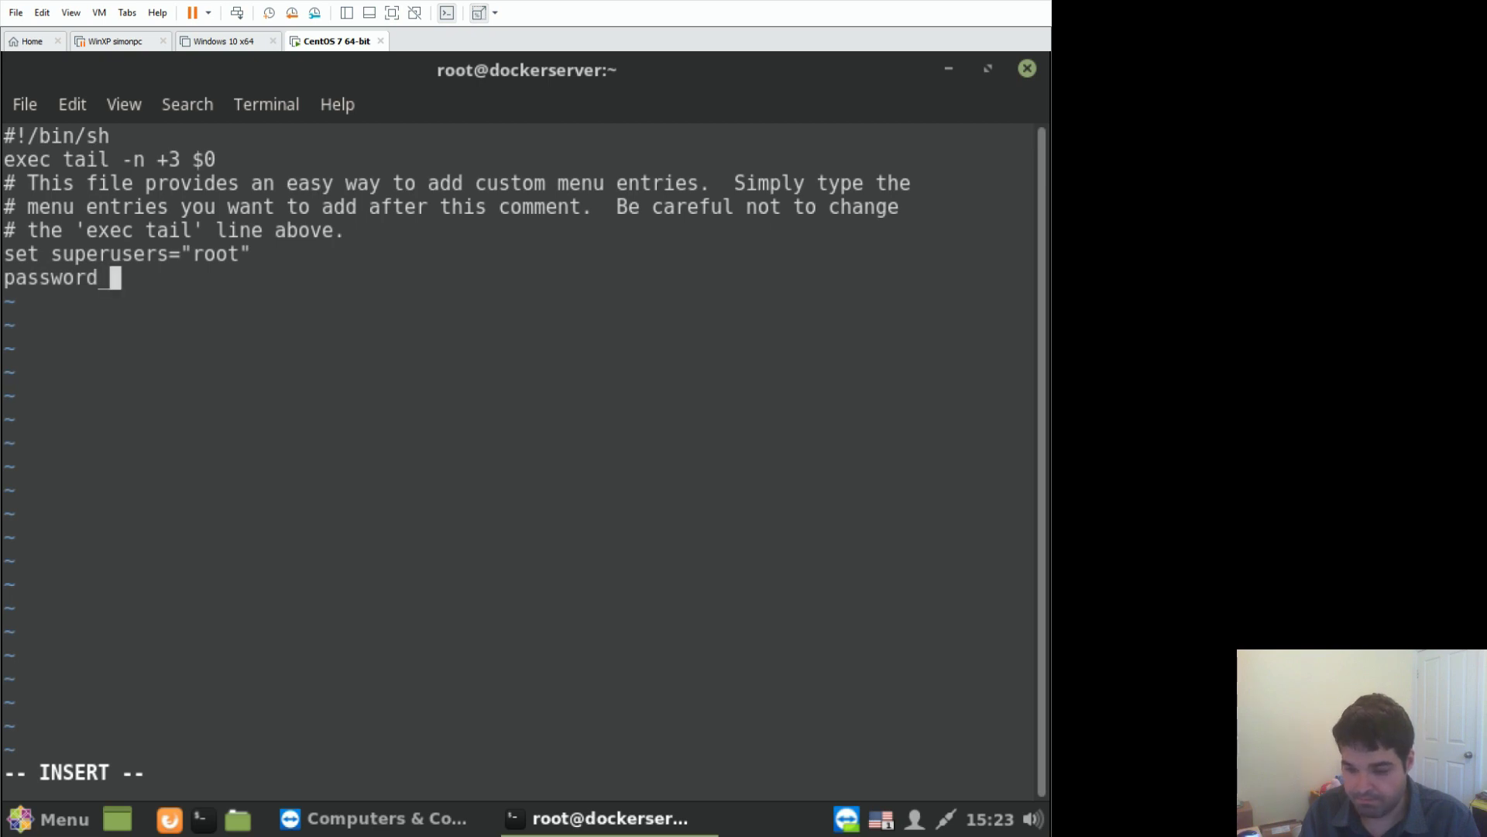
pyautogui.write('pb')
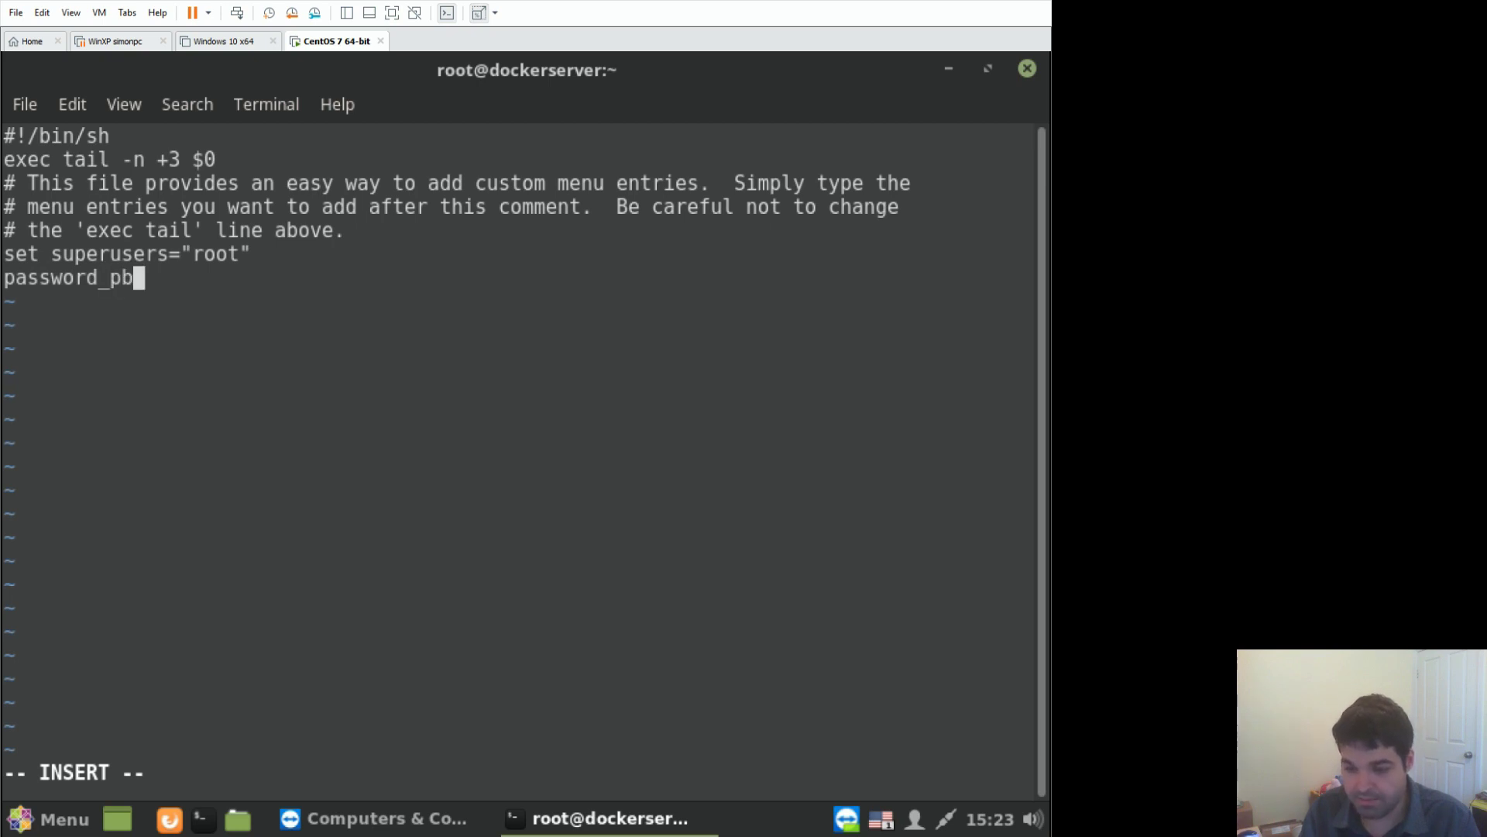
pyautogui.write('kd')
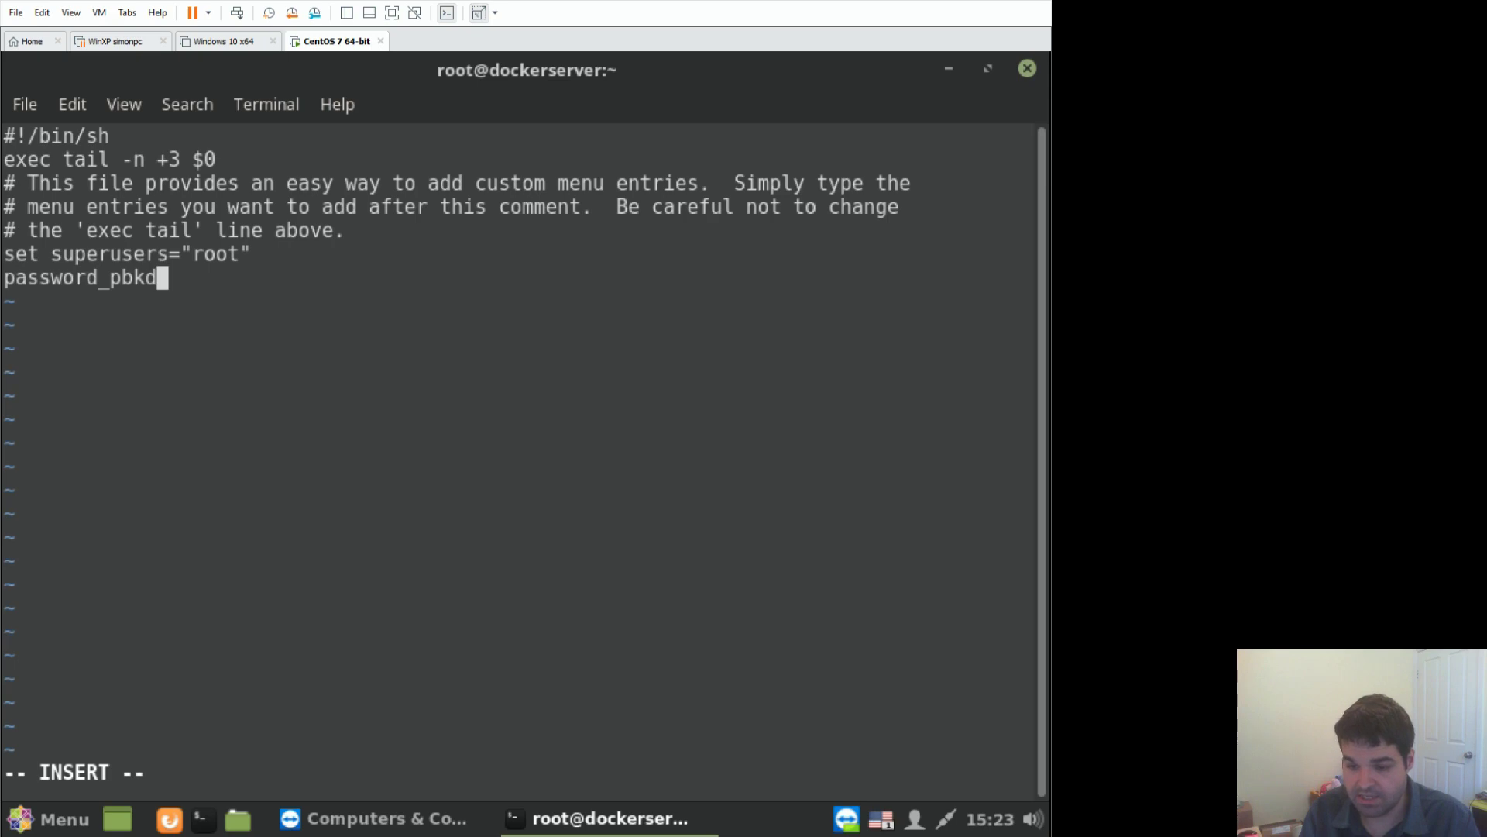
pyautogui.write('f2')
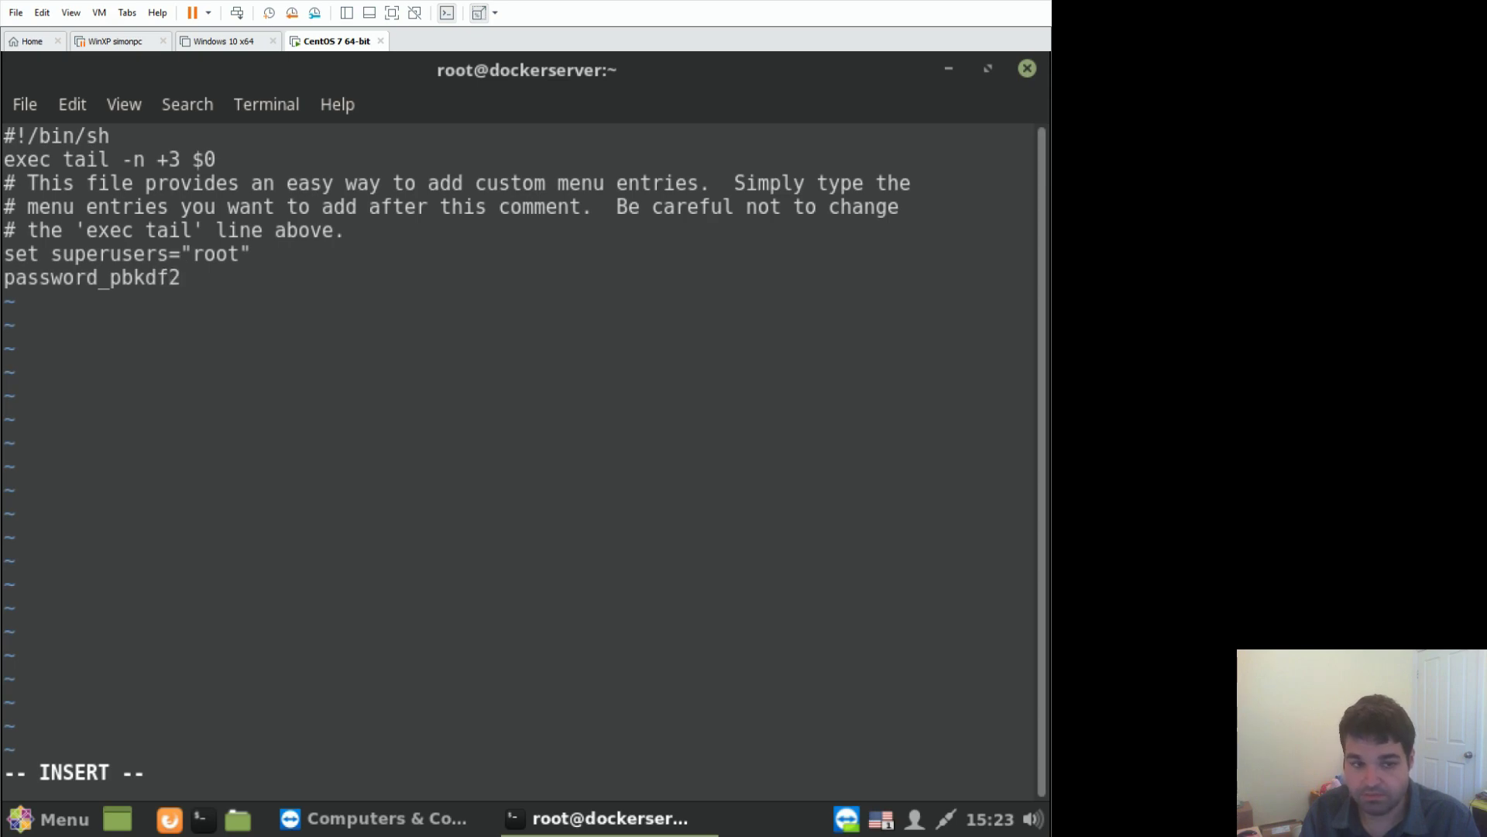
pyautogui.write(' root')
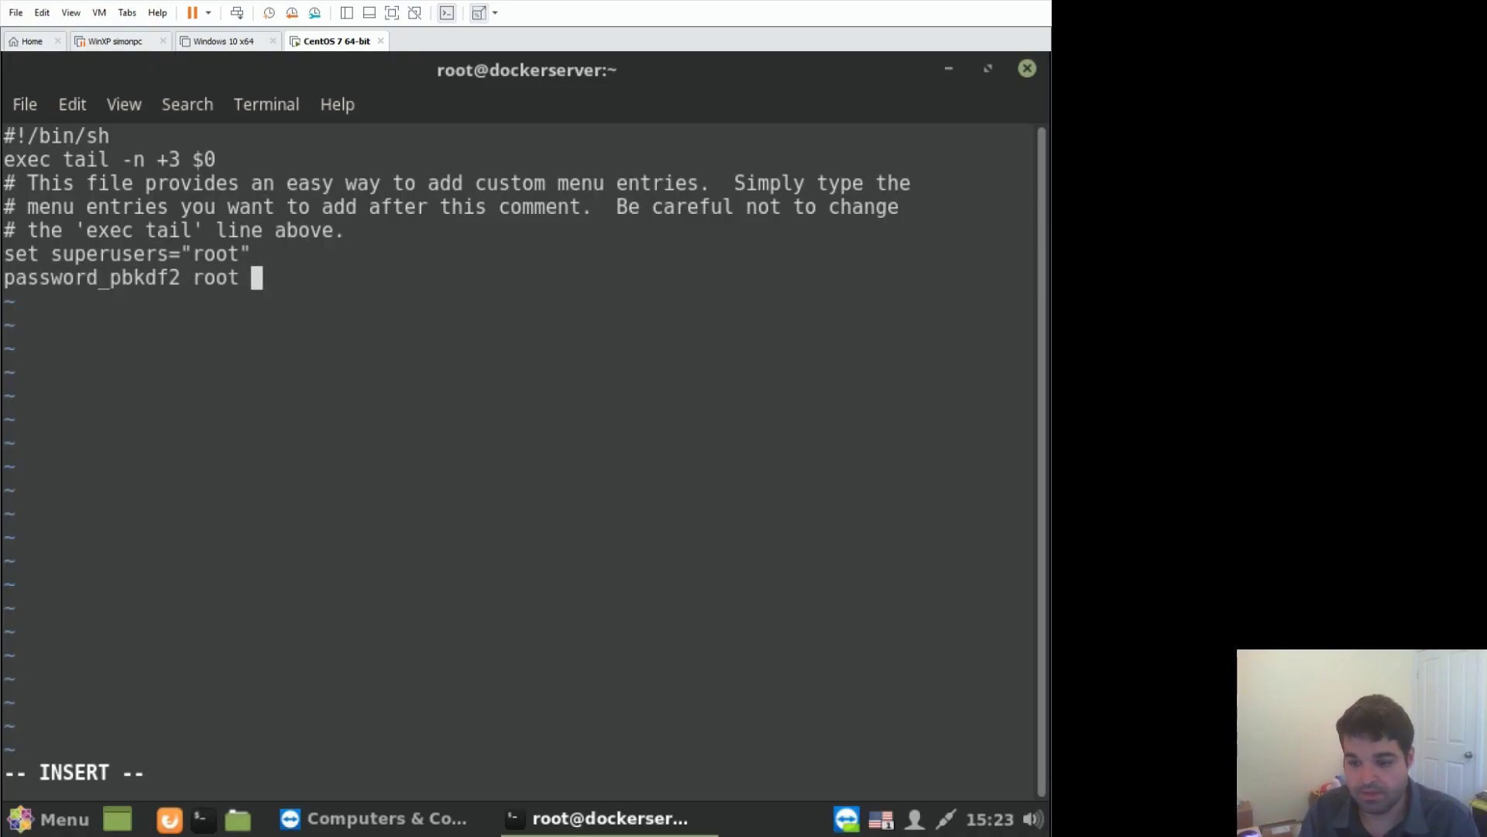
pyautogui.rightClick(306, 285)
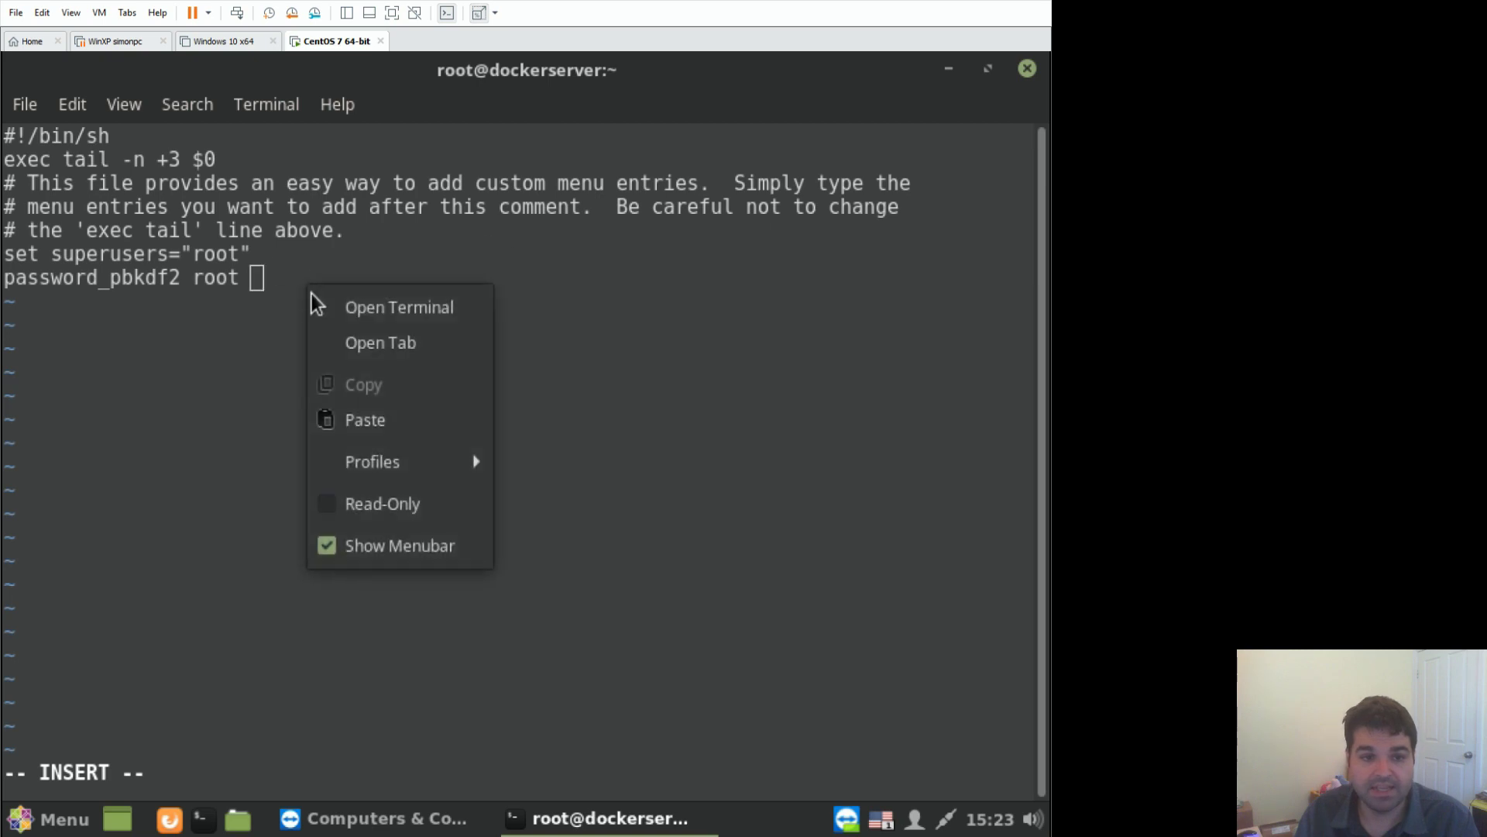
pyautogui.click(361, 416)
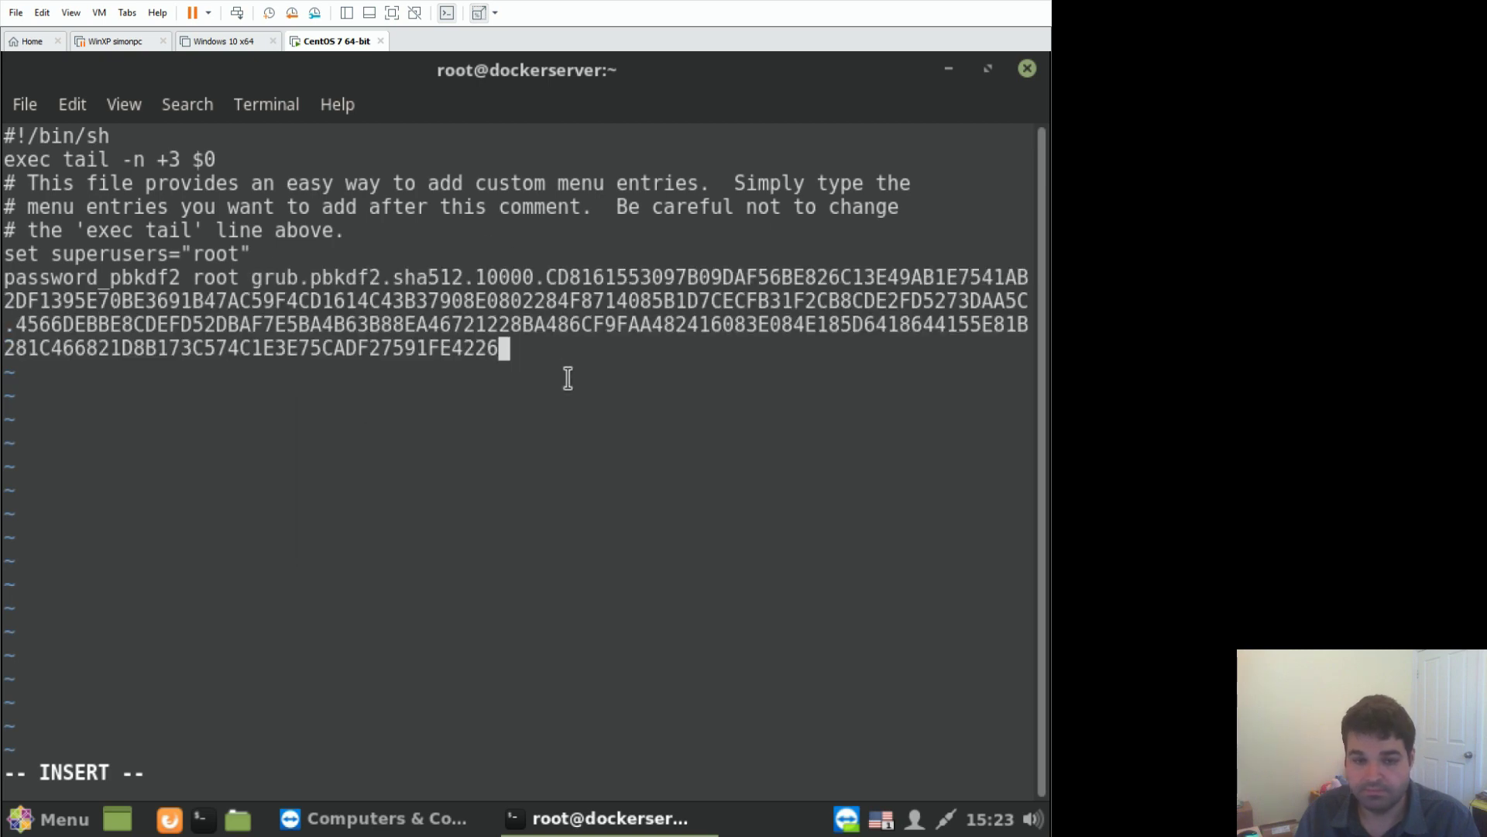
pyautogui.press('Escape')
pyautogui.write(':')
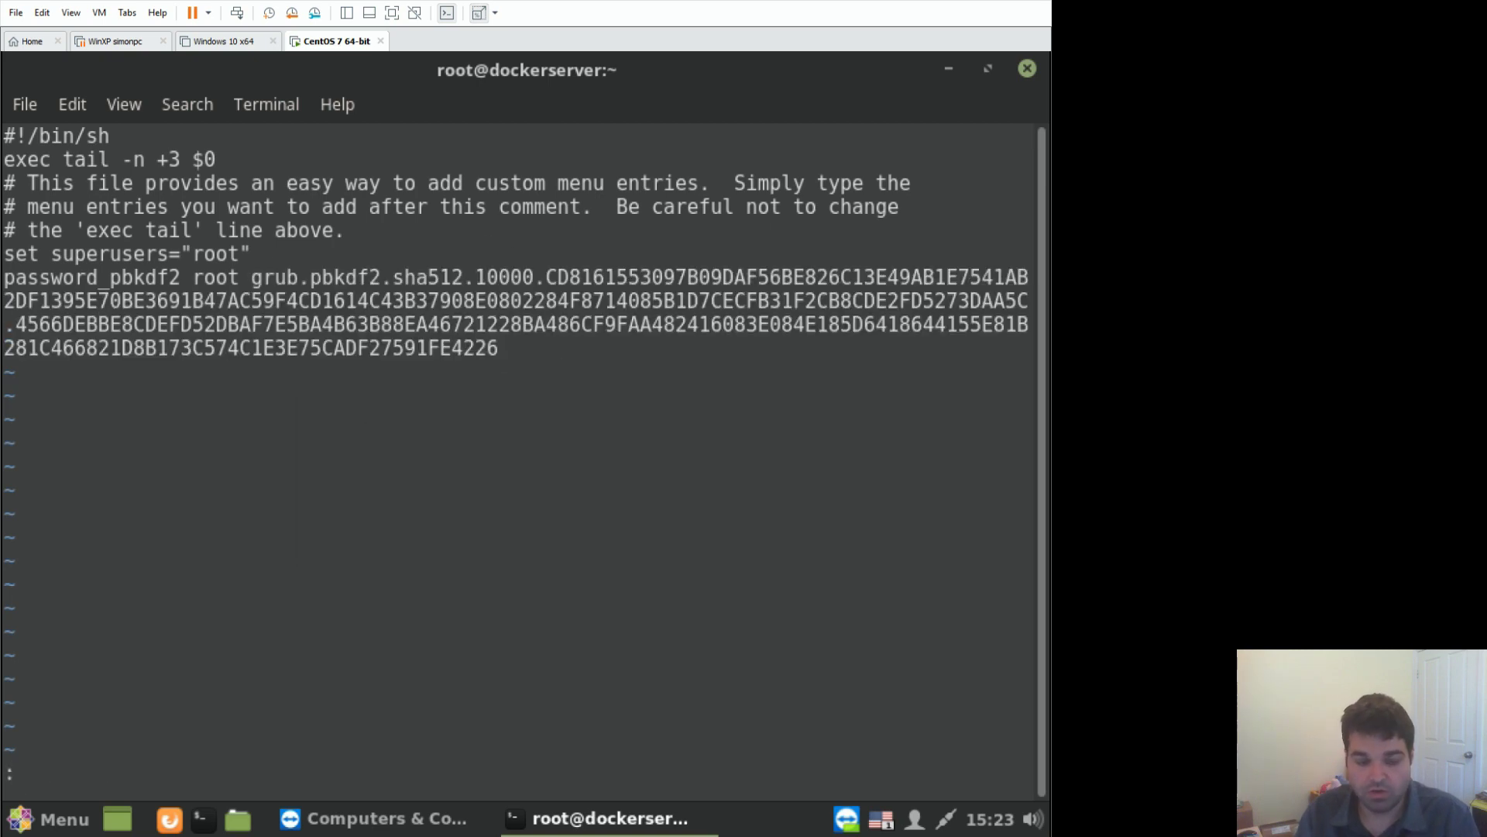
pyautogui.write('wq')
# Step: Save 40_custom and print it with cat to confirm the superuser and hash lines
pyautogui.press('Return')
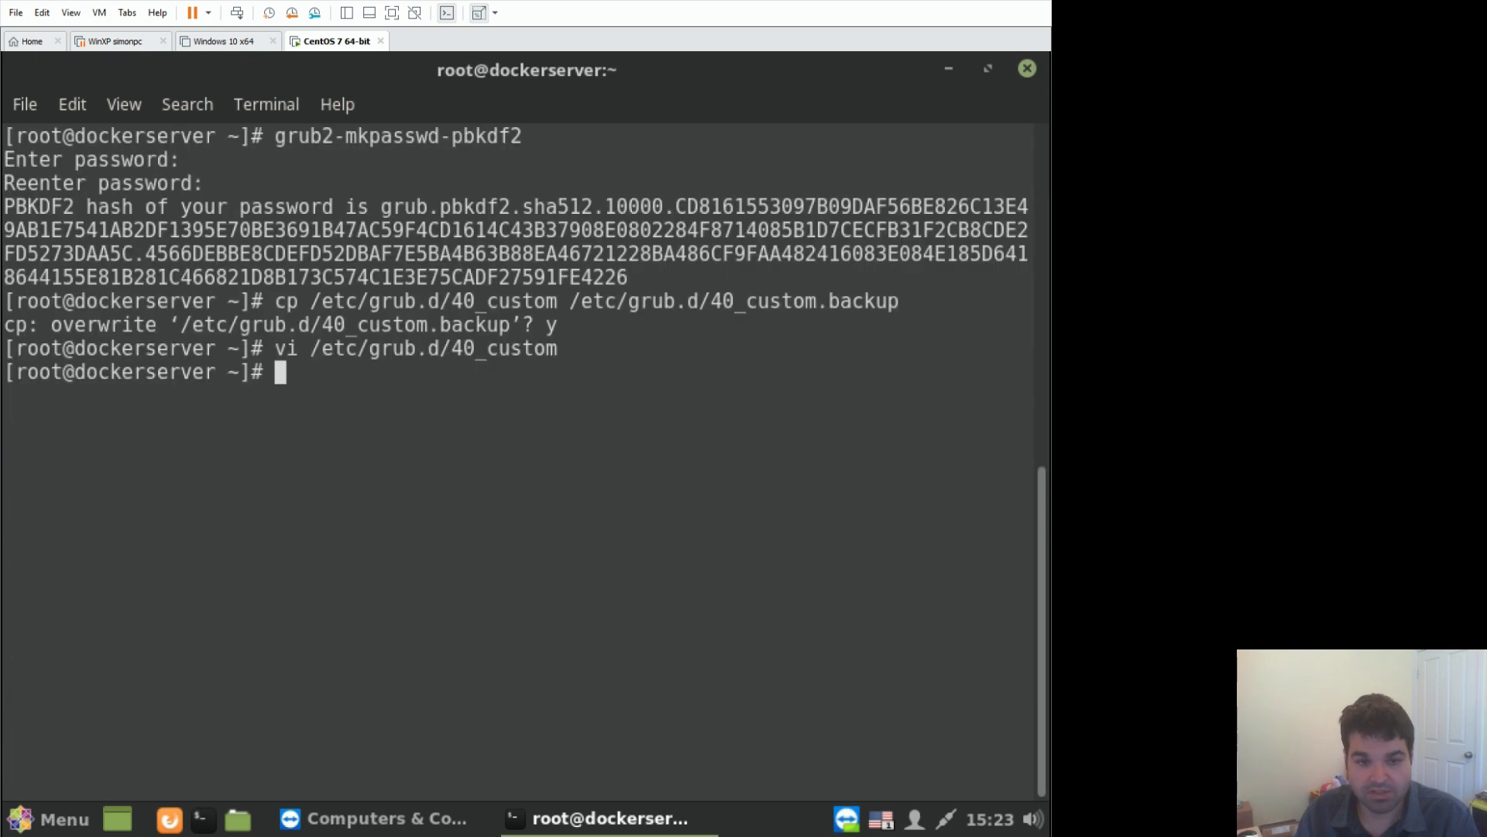
pyautogui.moveTo(309, 347); pyautogui.dragTo(546, 347)
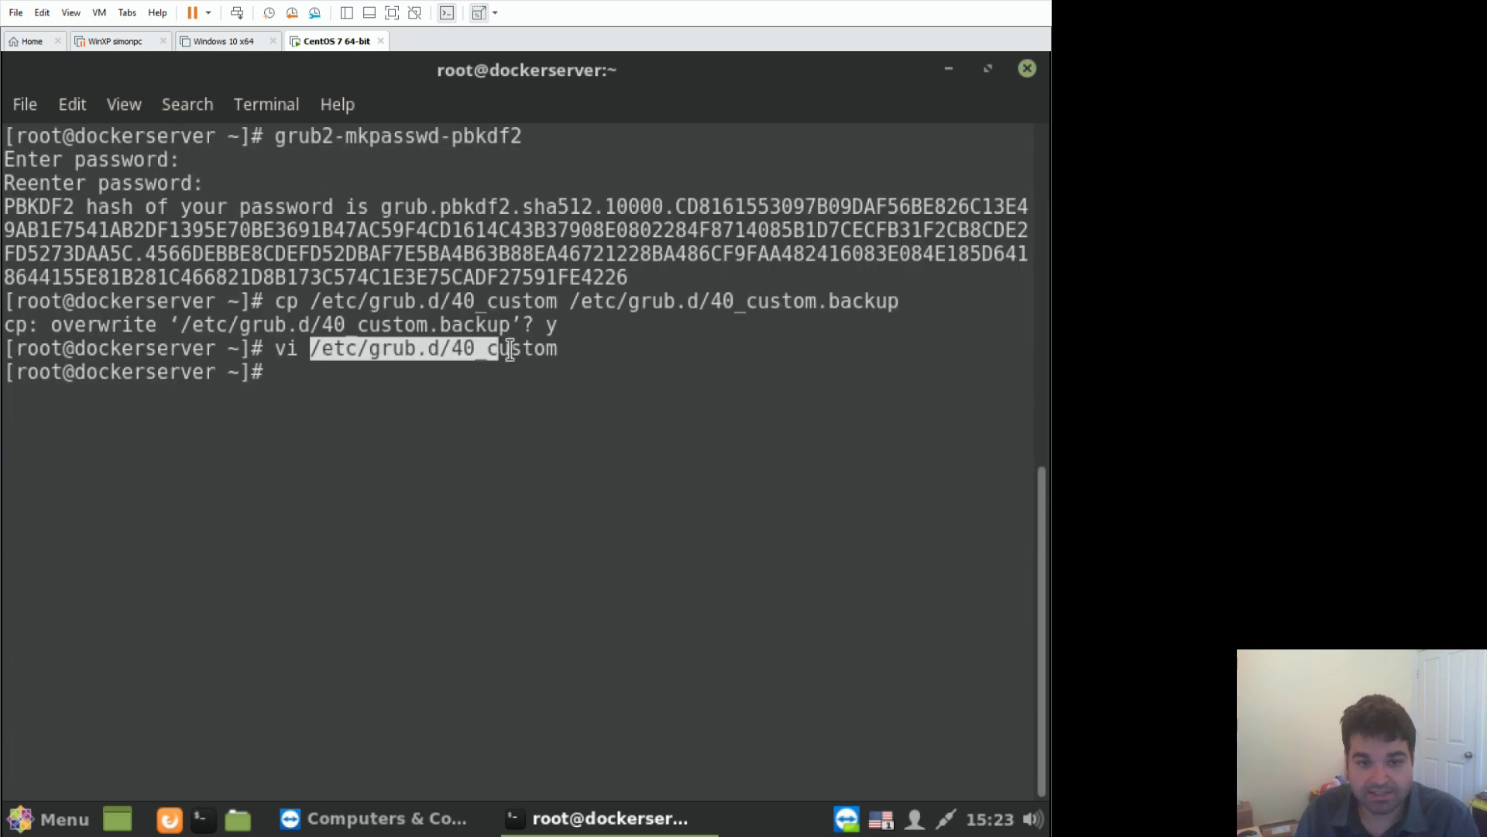
pyautogui.rightClick(555, 347)
pyautogui.click(592, 444)
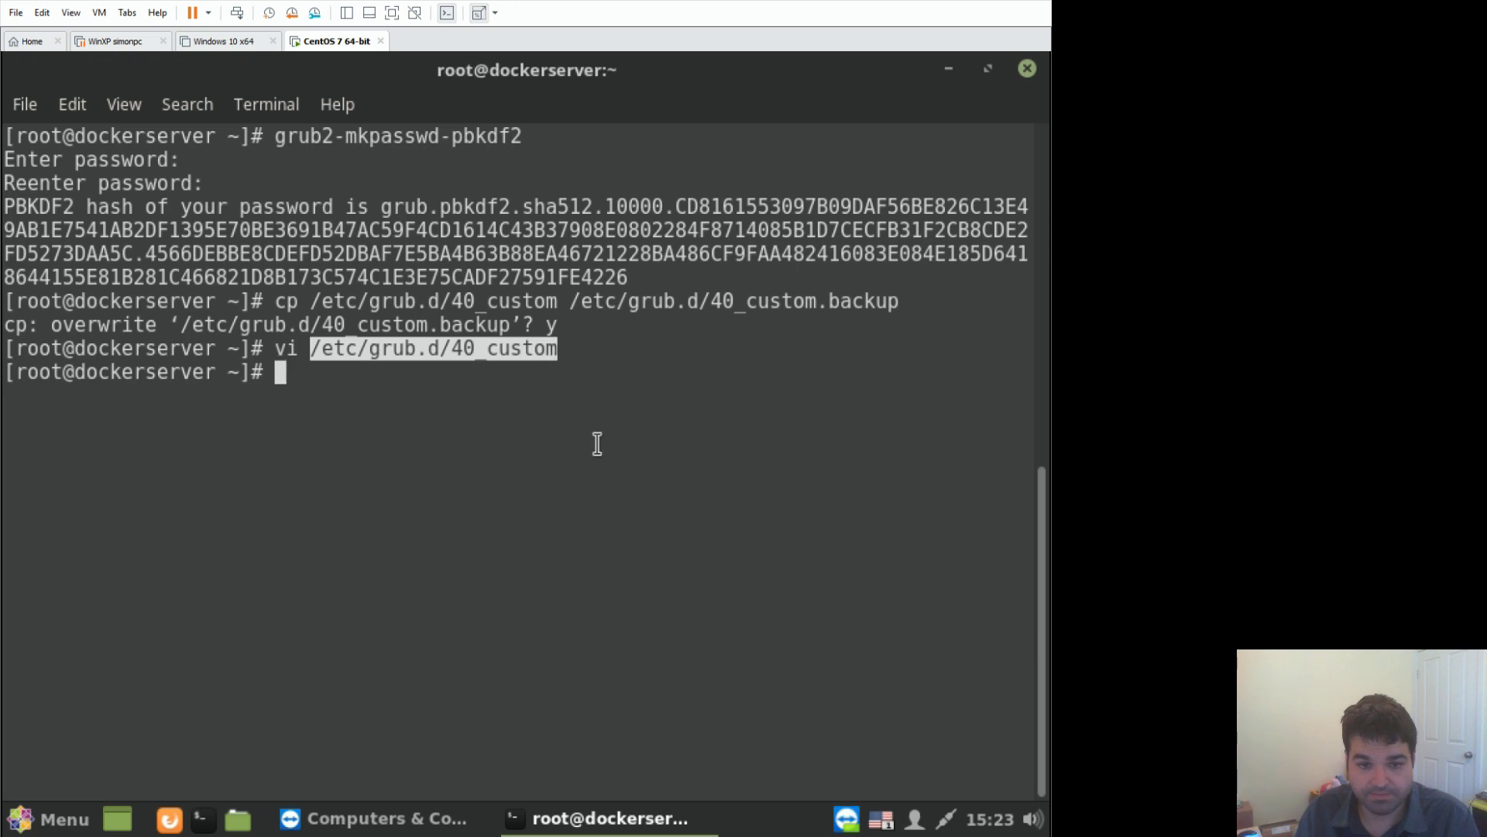
pyautogui.write('cat')
pyautogui.rightClick(595, 443)
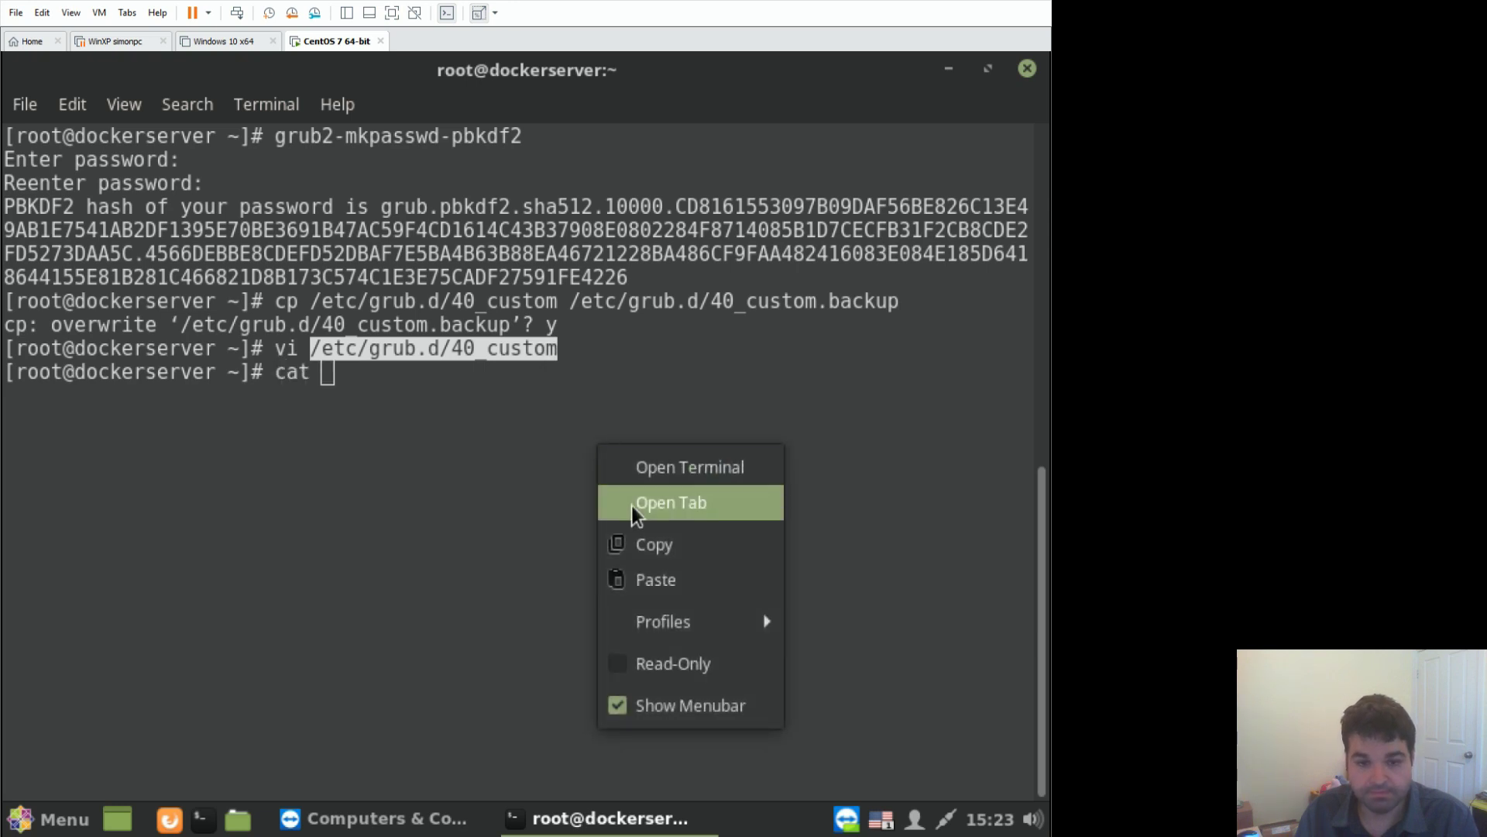
pyautogui.click(654, 565)
pyautogui.press('Return')
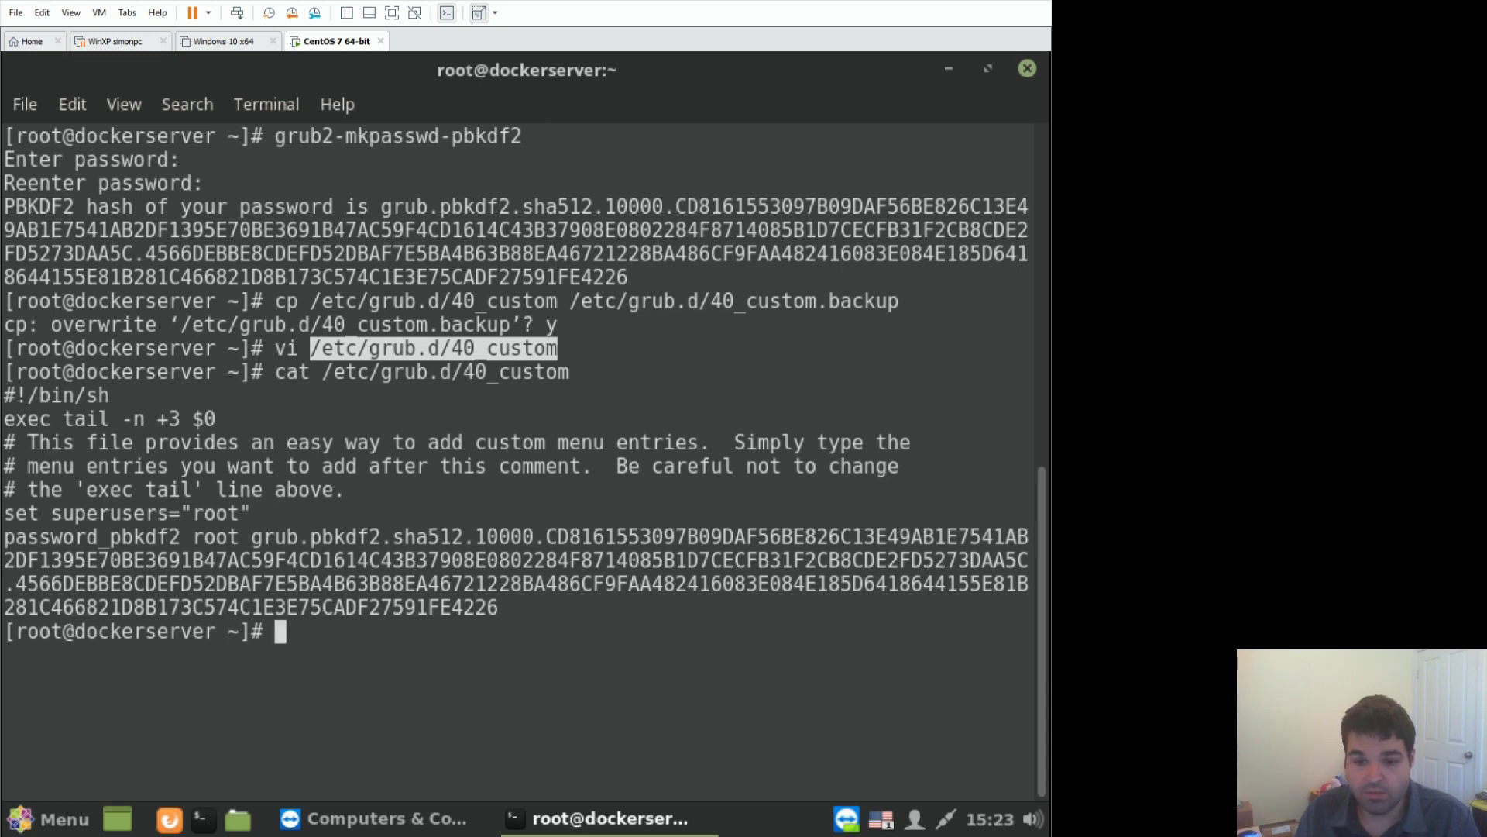
pyautogui.rightClick(769, 646)
# Step: Back up grub.cfg to grub.cfg.backup, then regenerate it with grub2-mkconfig -o /boot/grub2/grub.cfg
pyautogui.click(839, 501)
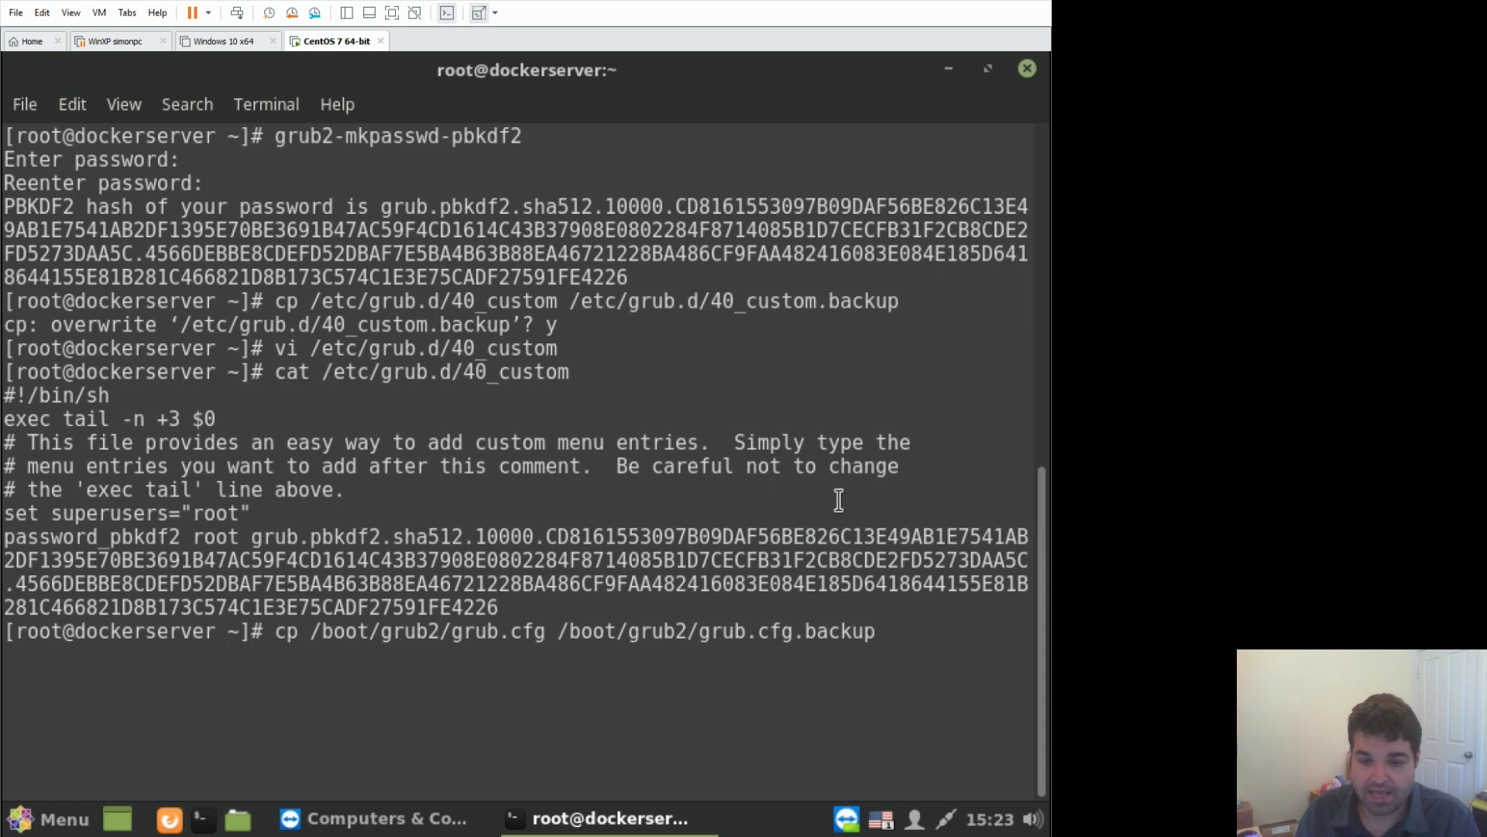
pyautogui.press('Return')
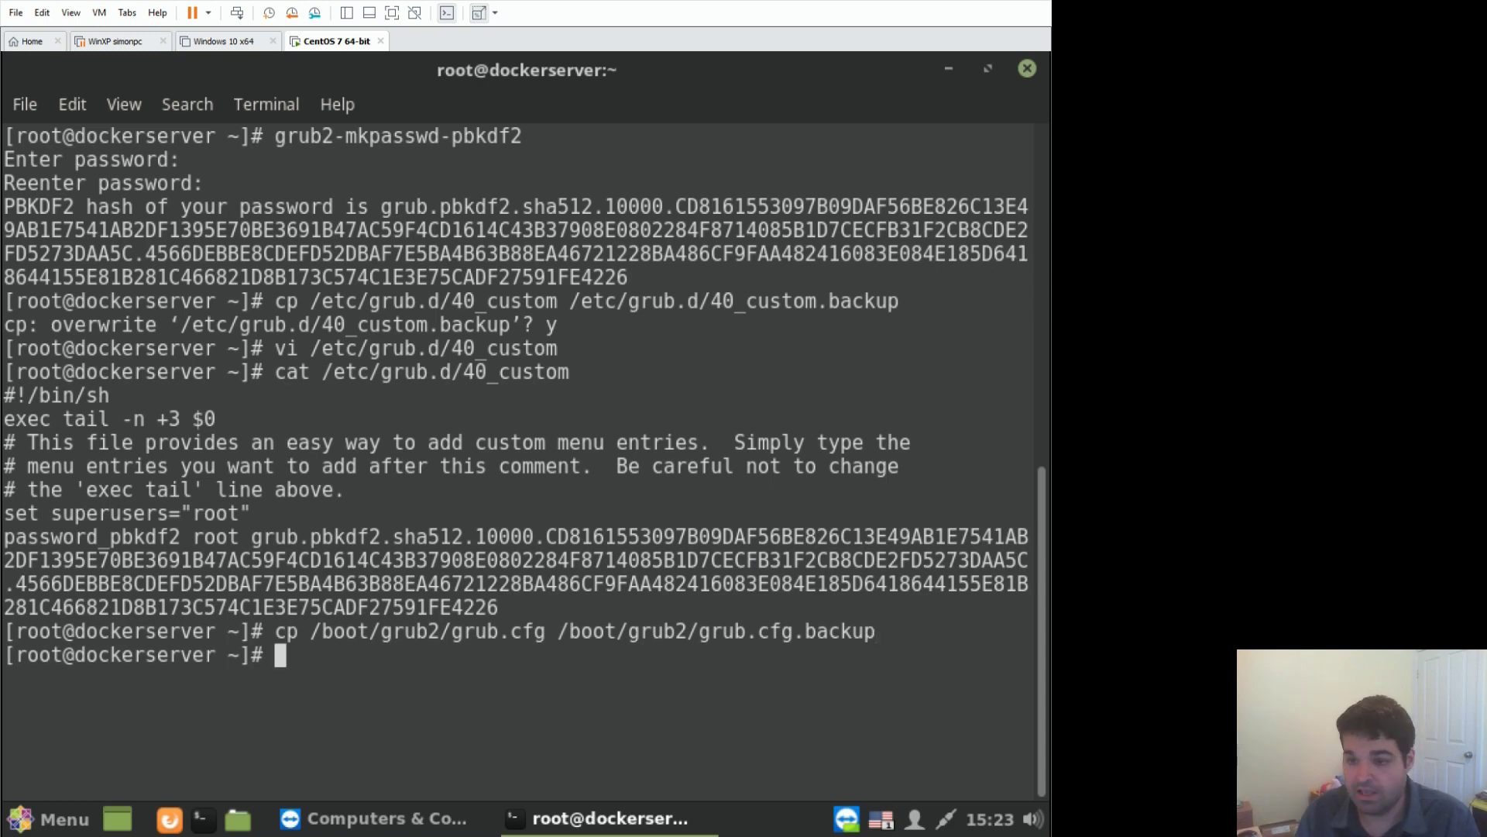
pyautogui.rightClick(839, 388)
pyautogui.click(891, 515)
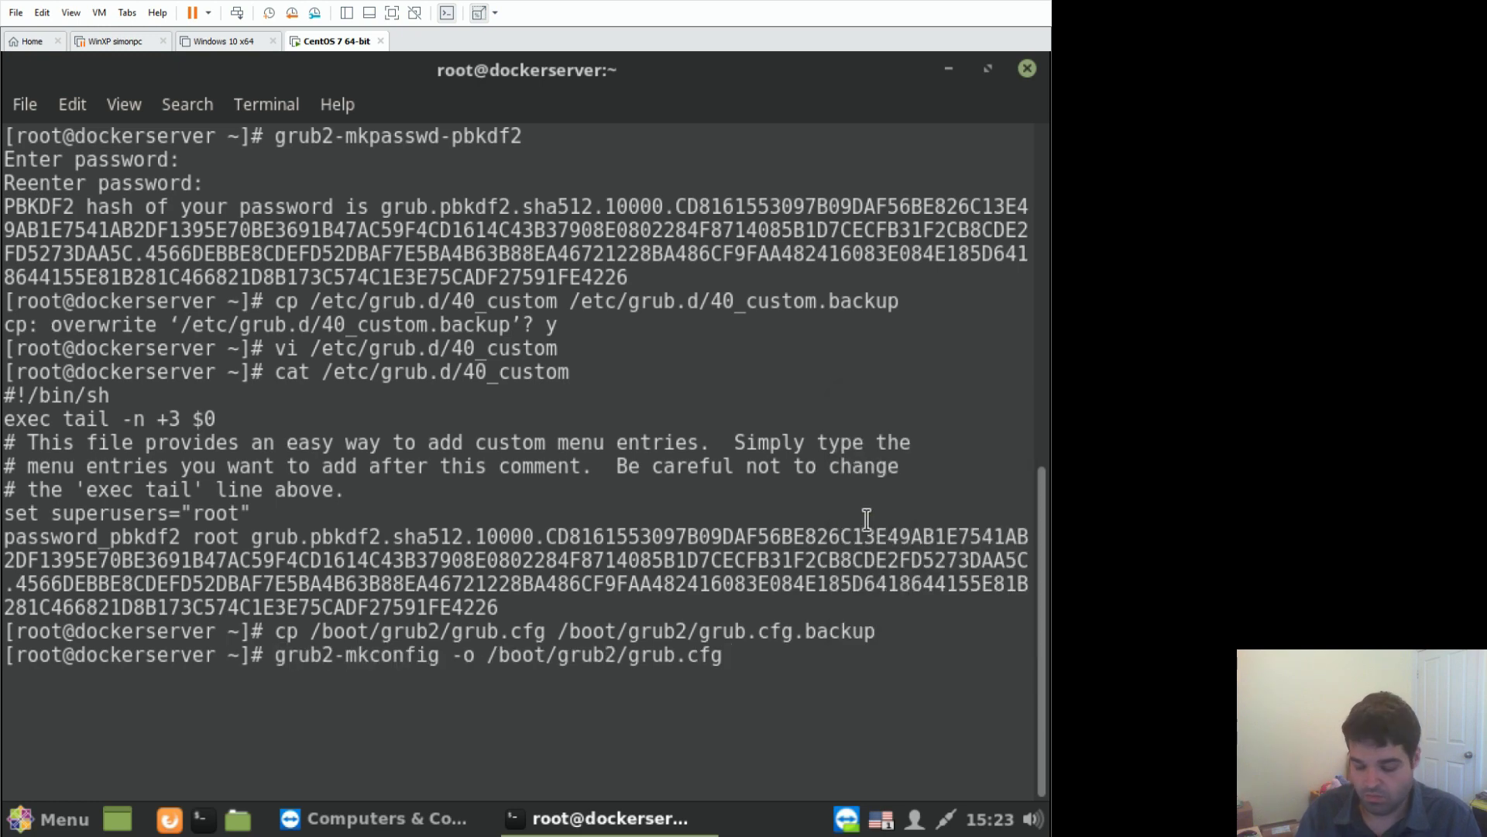
pyautogui.press('Return')
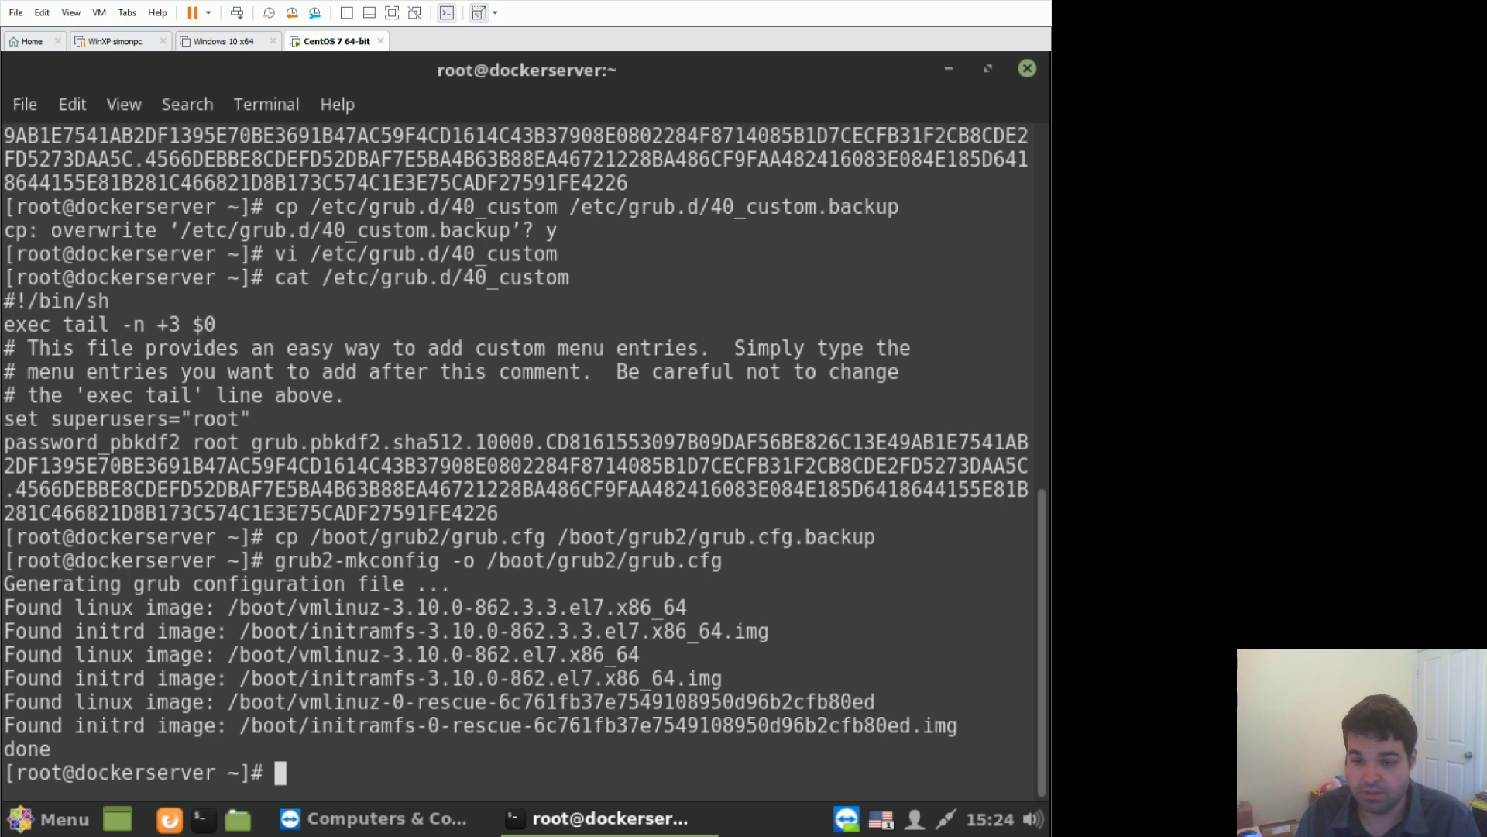
pyautogui.write('r')
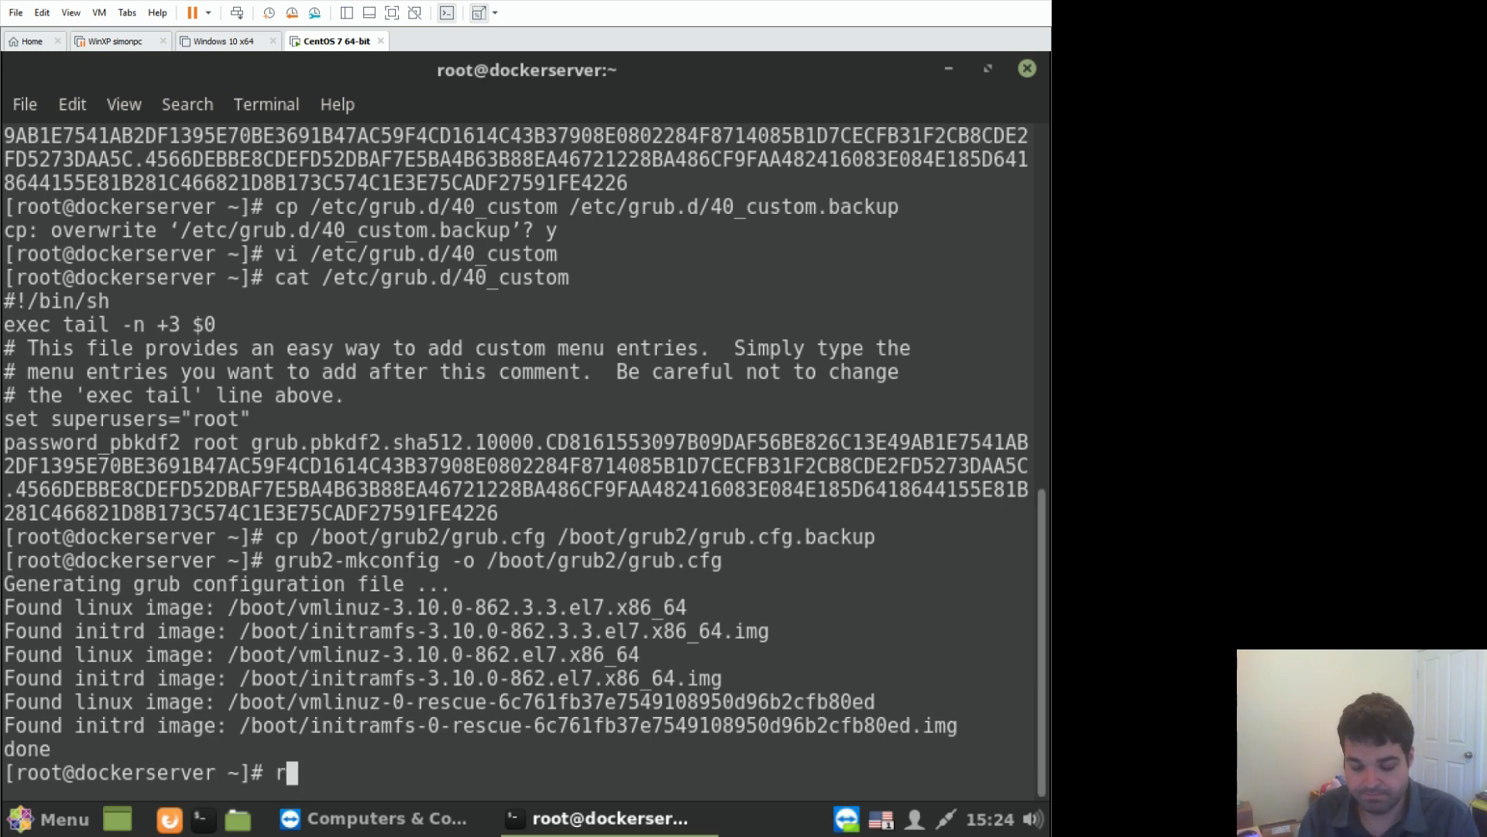
pyautogui.write('oot')
# Step: Run reboot to restart the CentOS 7 VM into the GRUB boot menu
pyautogui.press('BackSpace')
pyautogui.press('BackSpace')
pyautogui.press('BackSpace')
pyautogui.press('BackSpace')
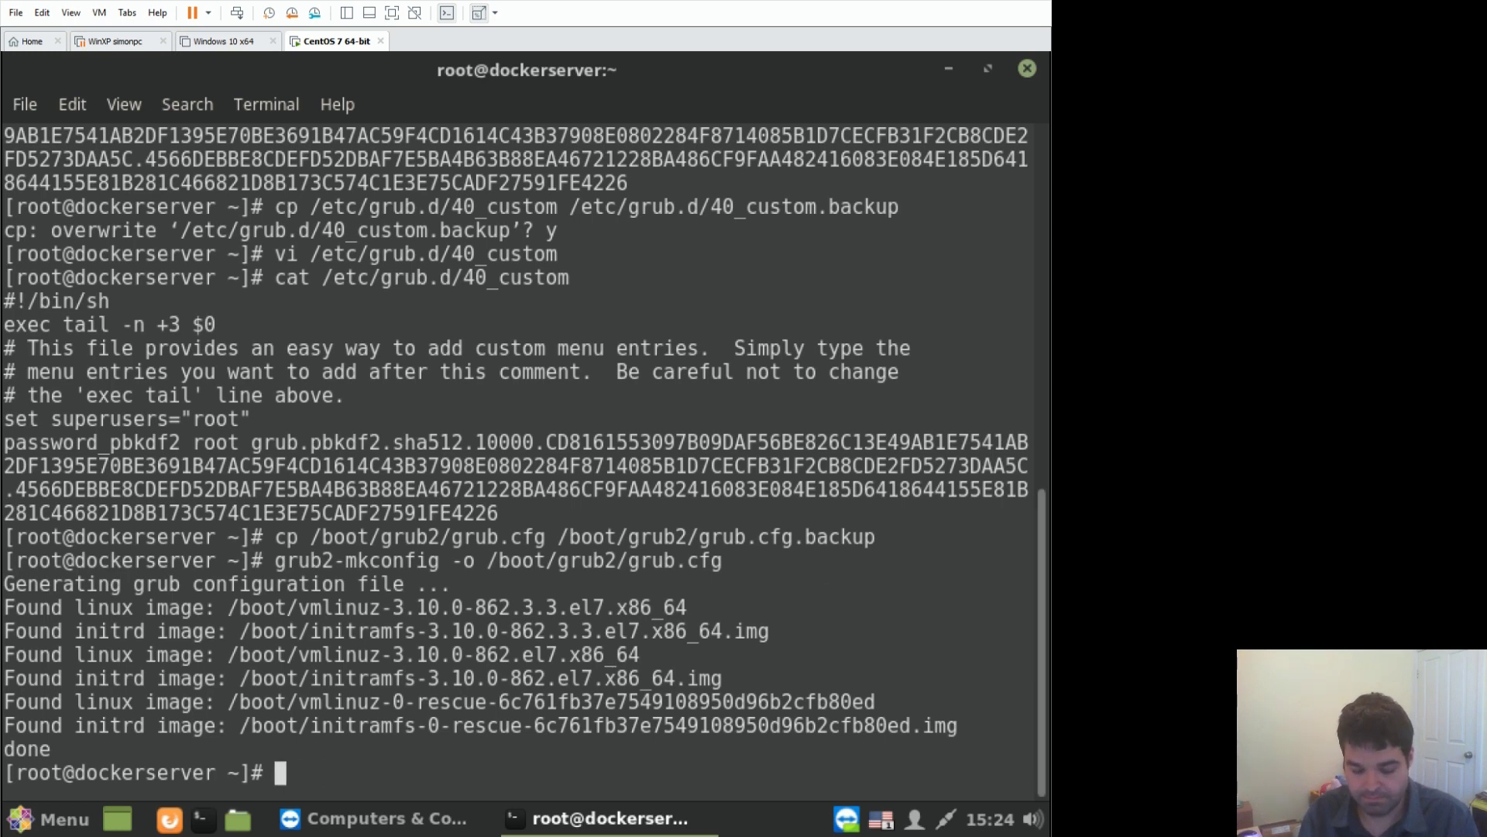
pyautogui.write('reboot')
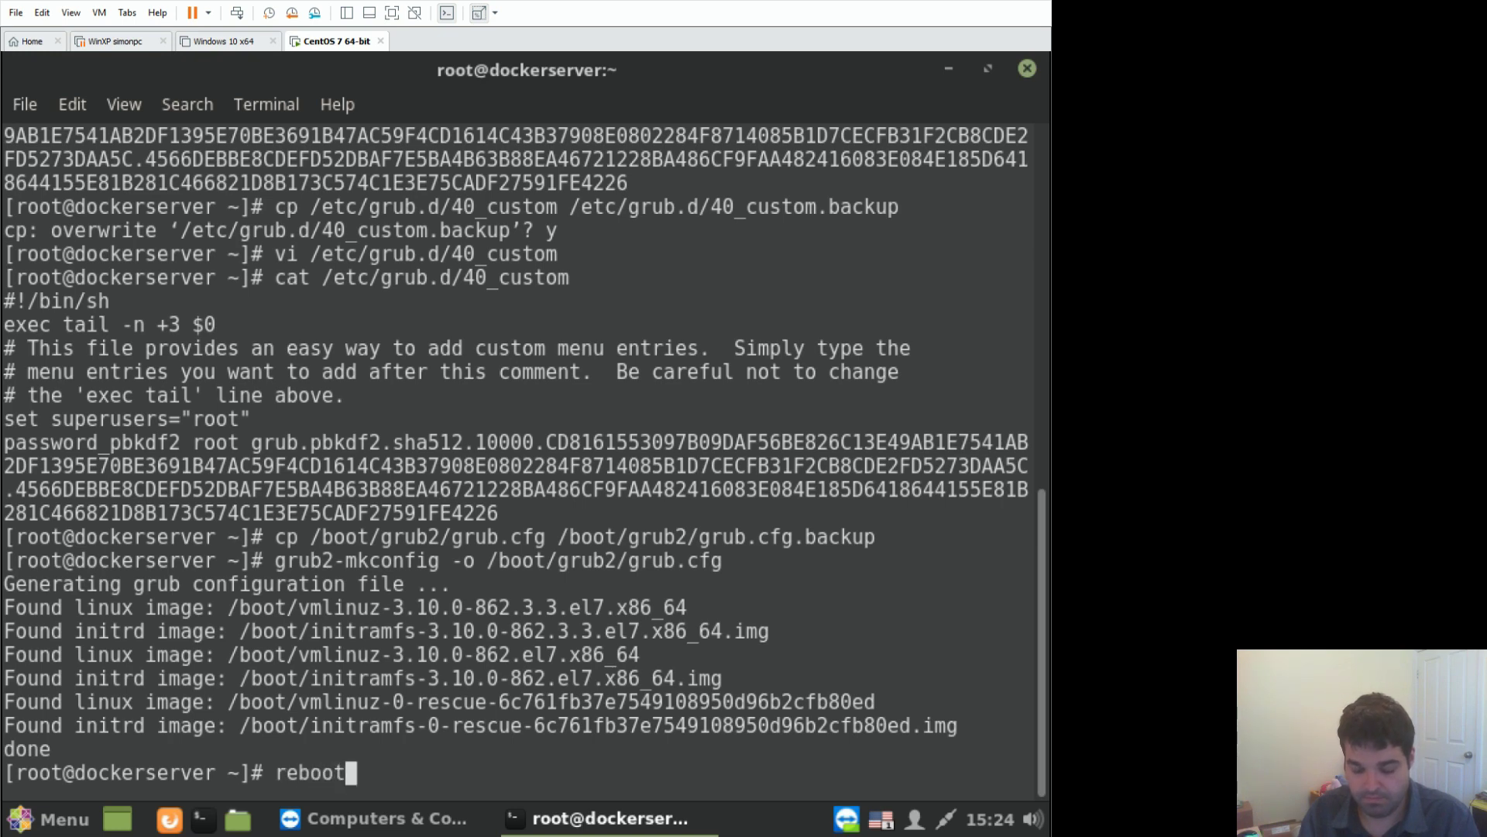
pyautogui.press('Return')
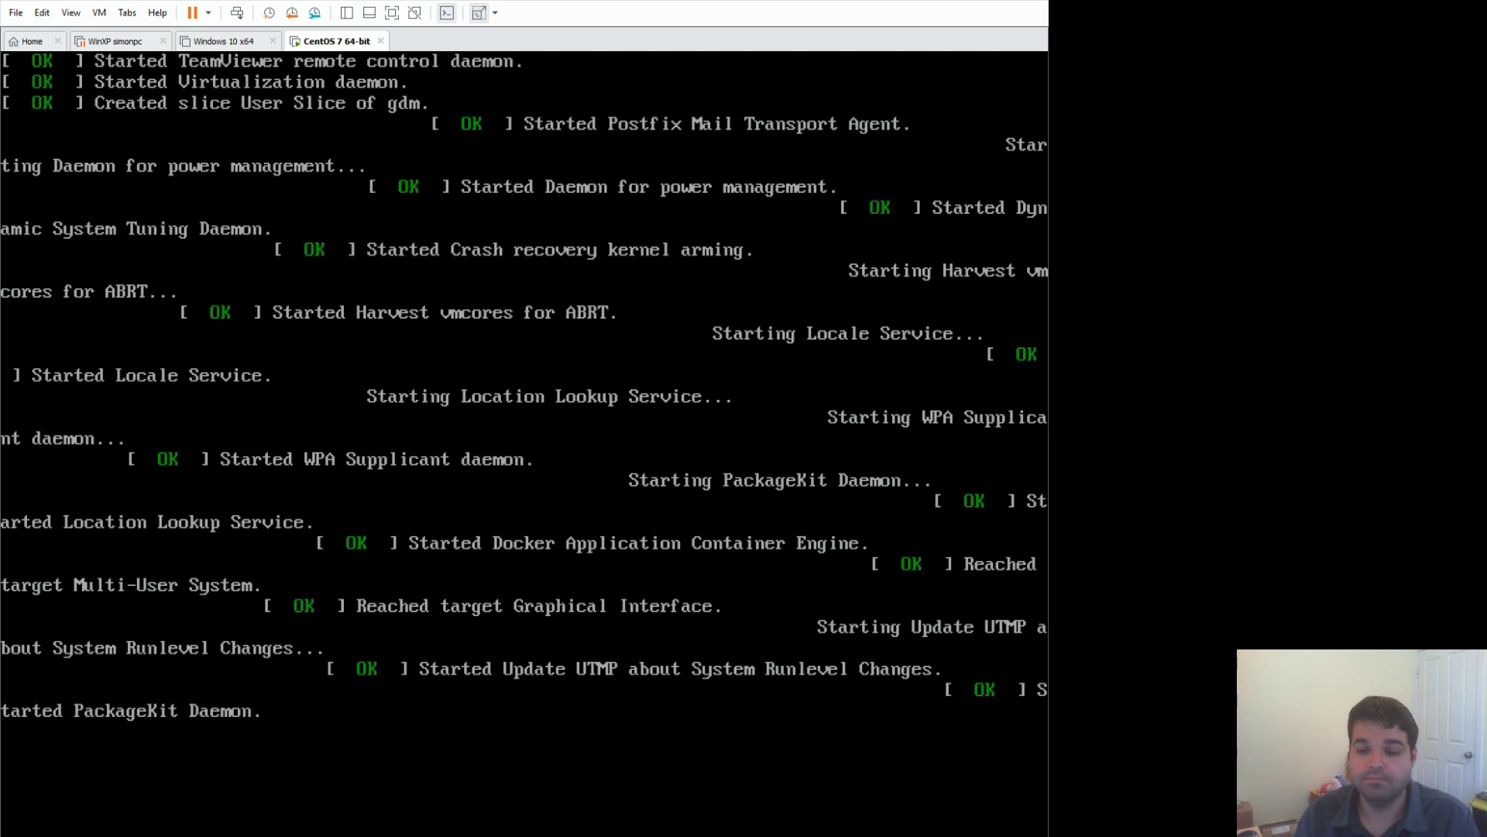
pyautogui.hotkey('ctrl', 'alt')
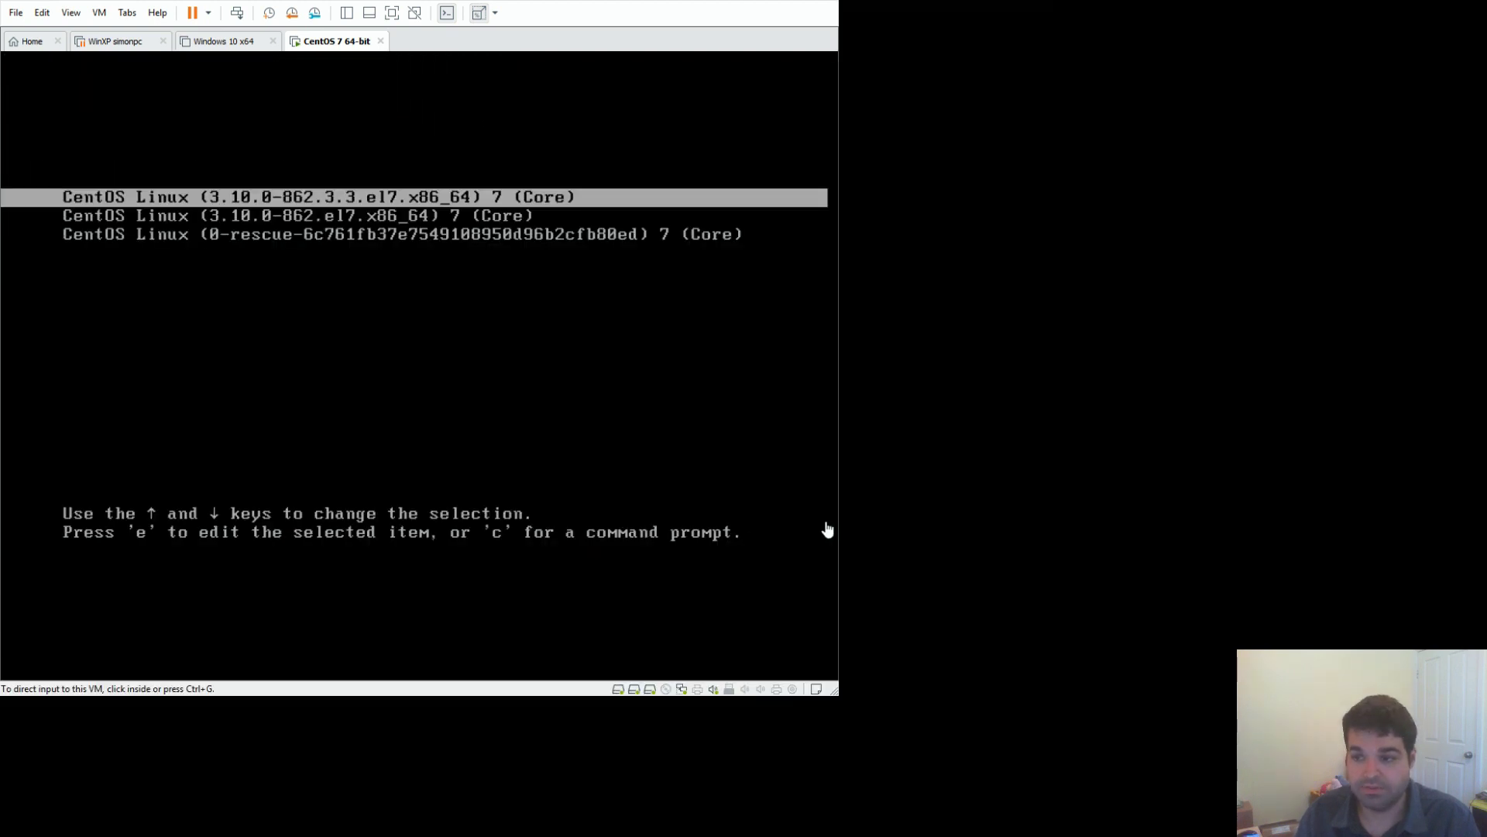
# Step: Put the VM in full screen and try to edit the first CentOS boot entry
pyautogui.hotkey('ctrl', 'g')
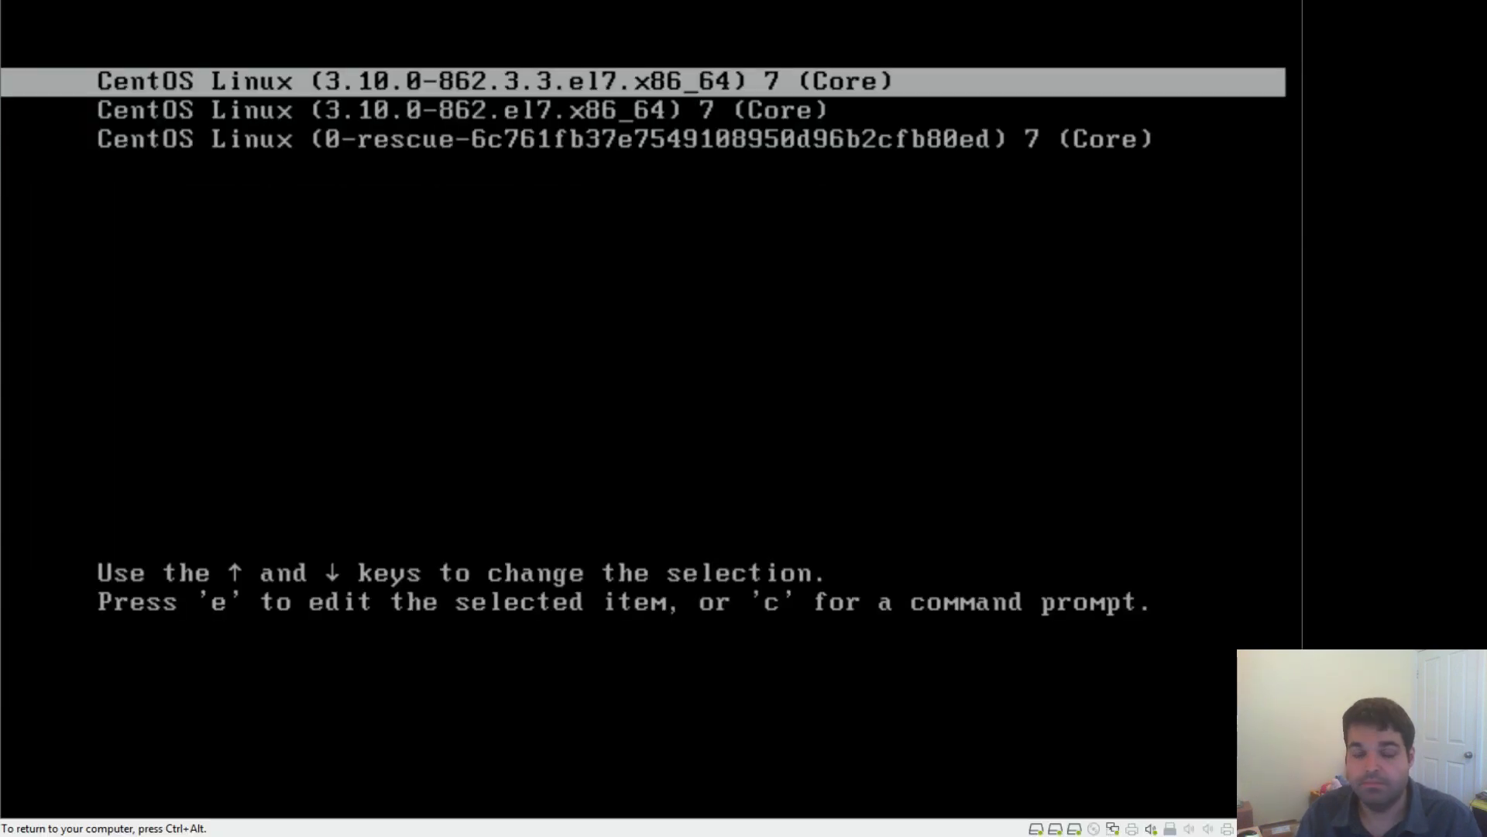
pyautogui.press('Down')
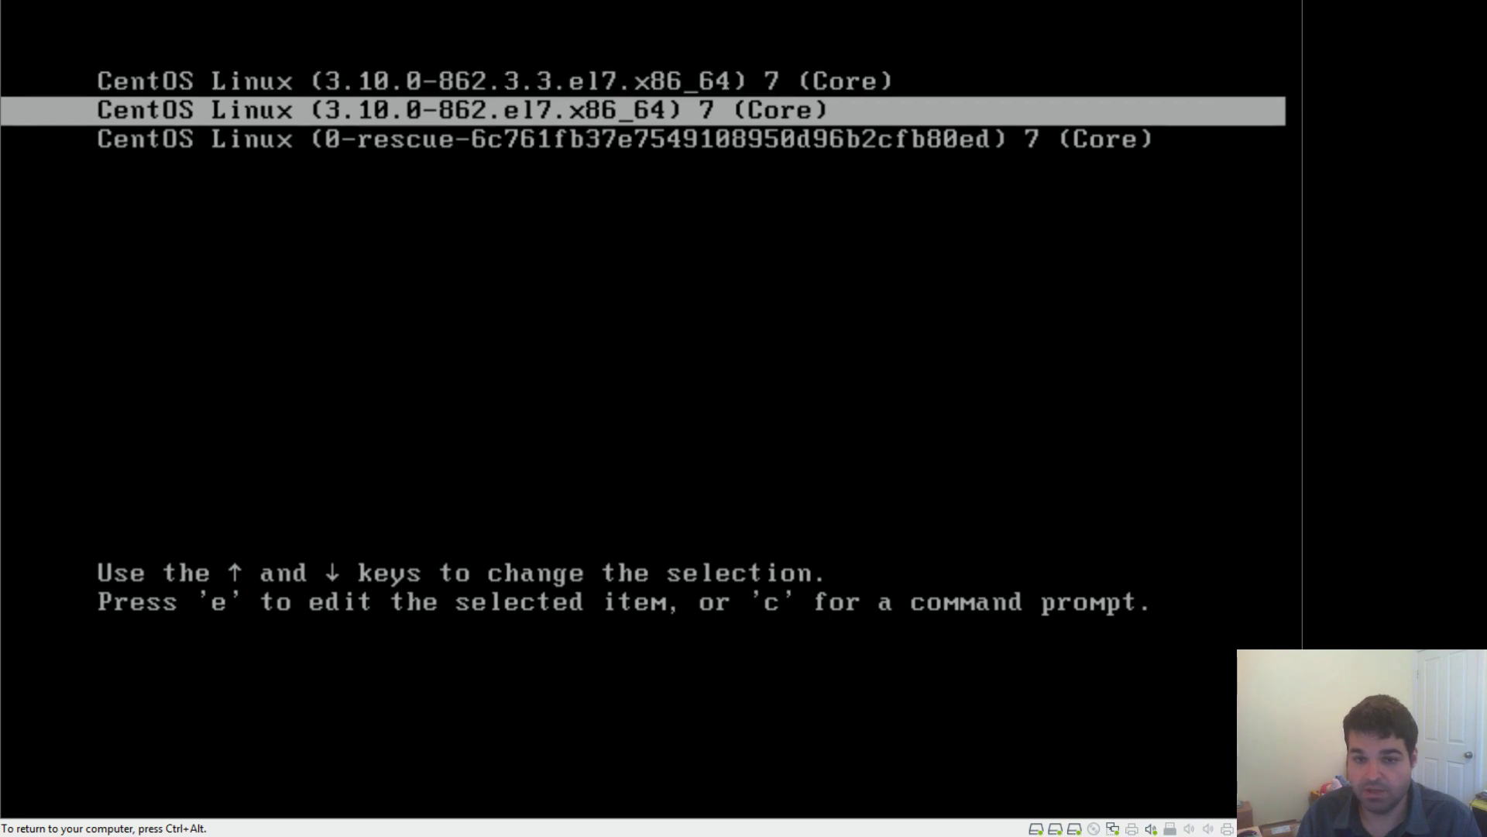
pyautogui.press('Up')
pyautogui.press('Down')
pyautogui.press('Down')
pyautogui.press('Up')
pyautogui.press('Up')
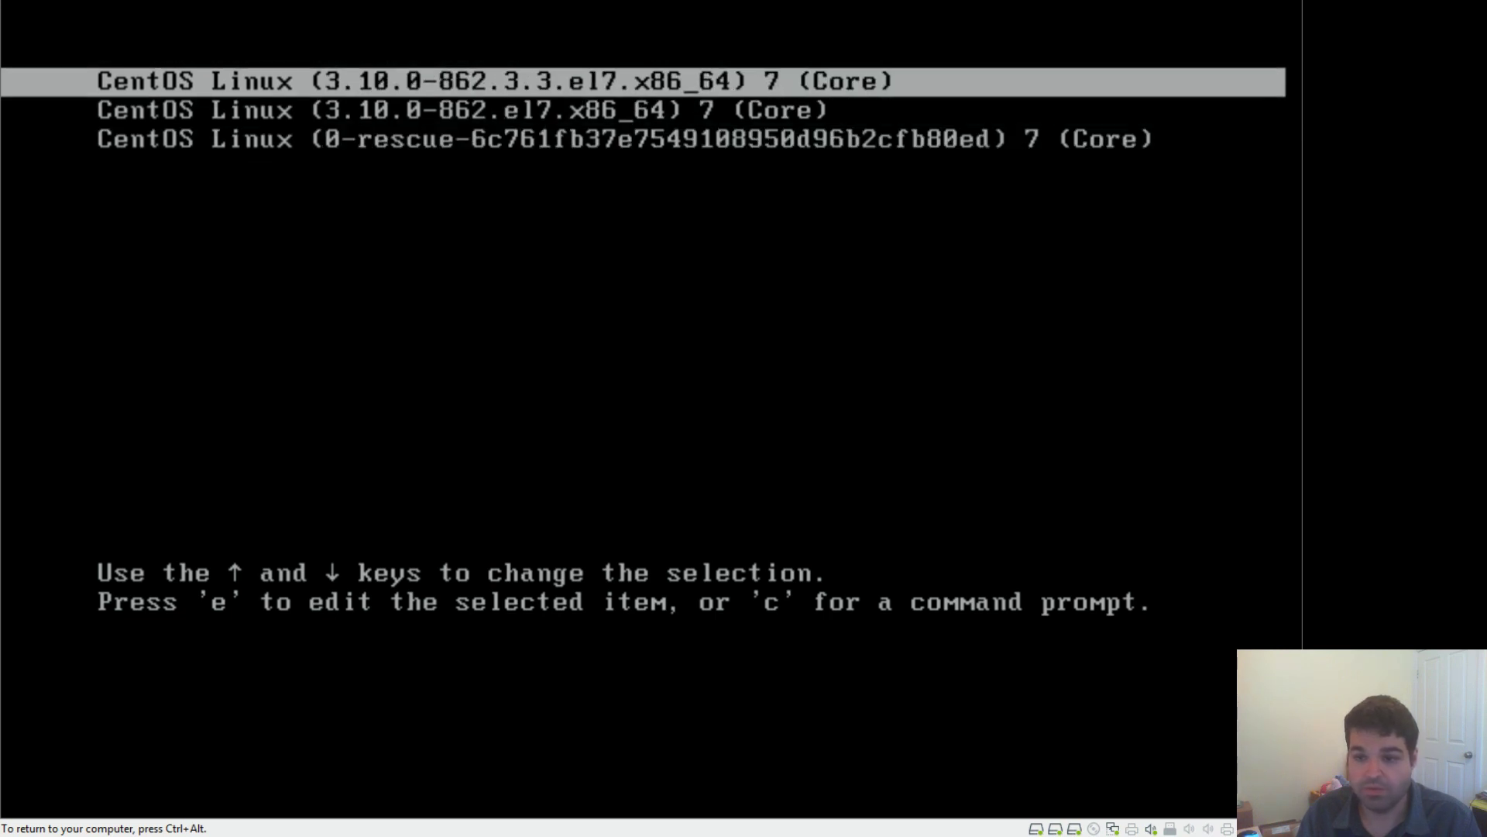
pyautogui.press('Return')
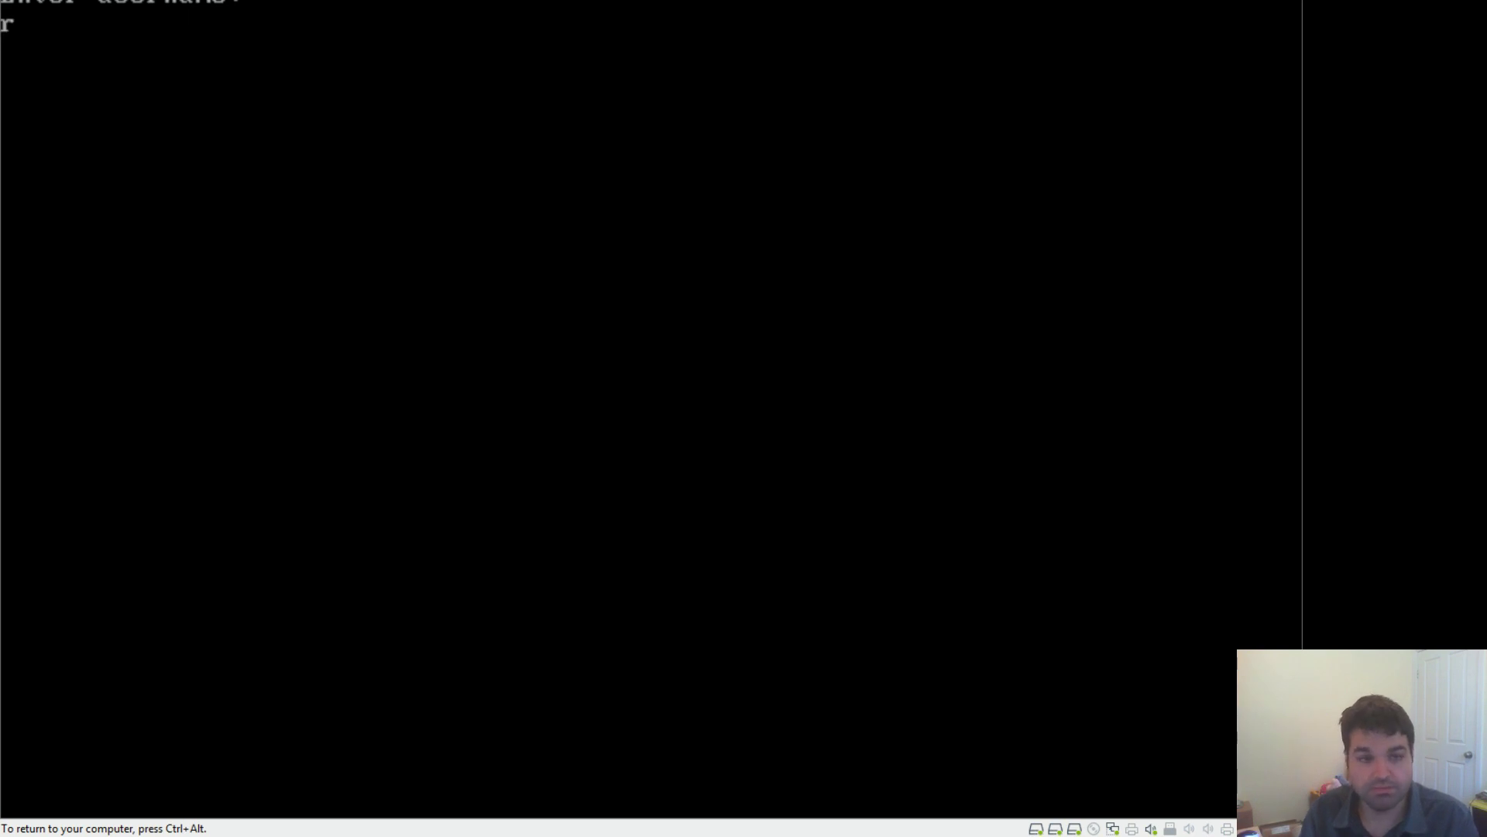
pyautogui.write('oot')
# Step: Log in to GRUB as root, scroll the entry's boot script, and exit unchanged
pyautogui.press('Return')
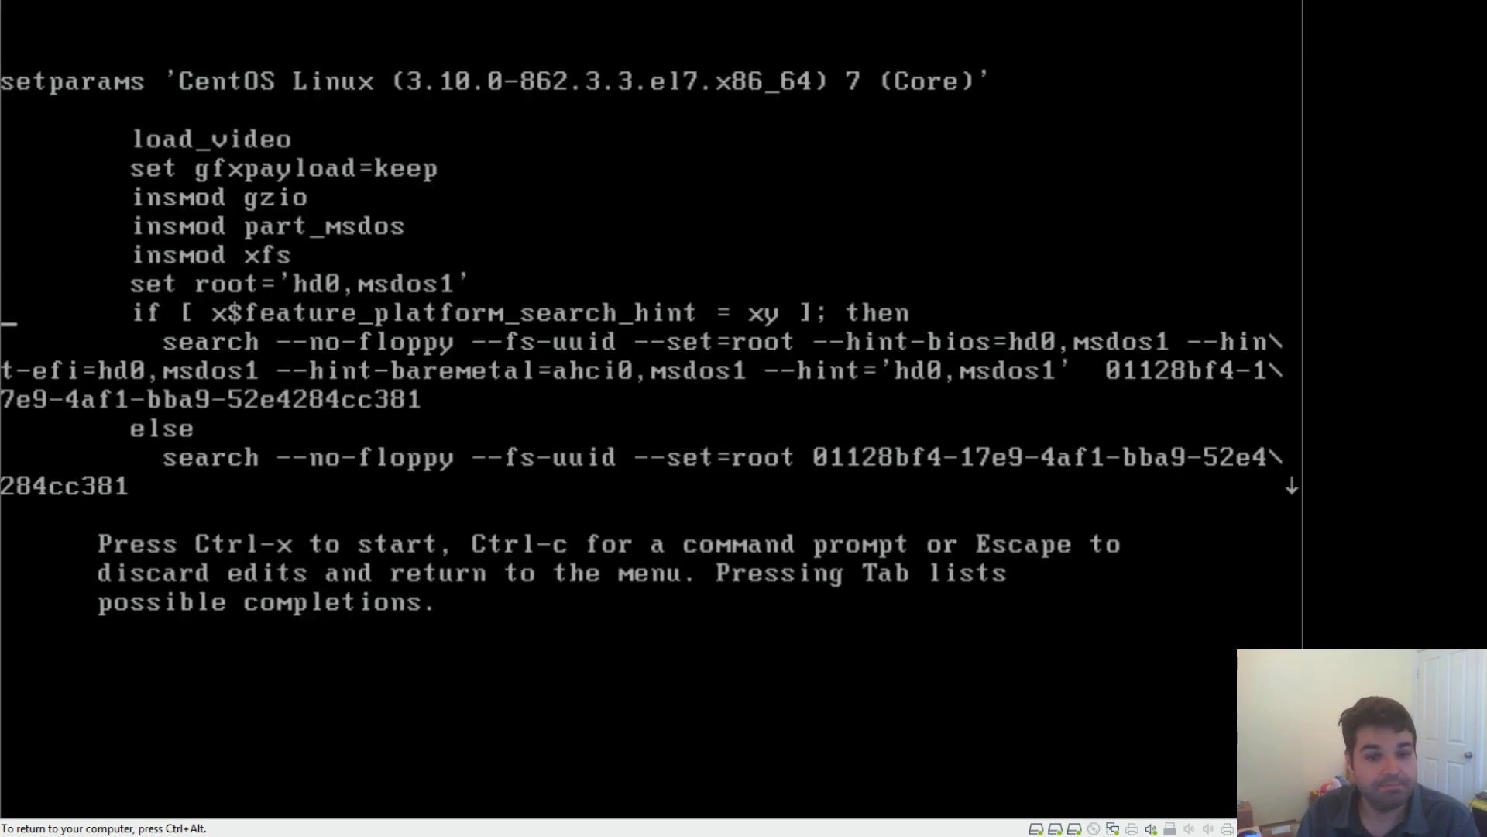
pyautogui.press('Down')
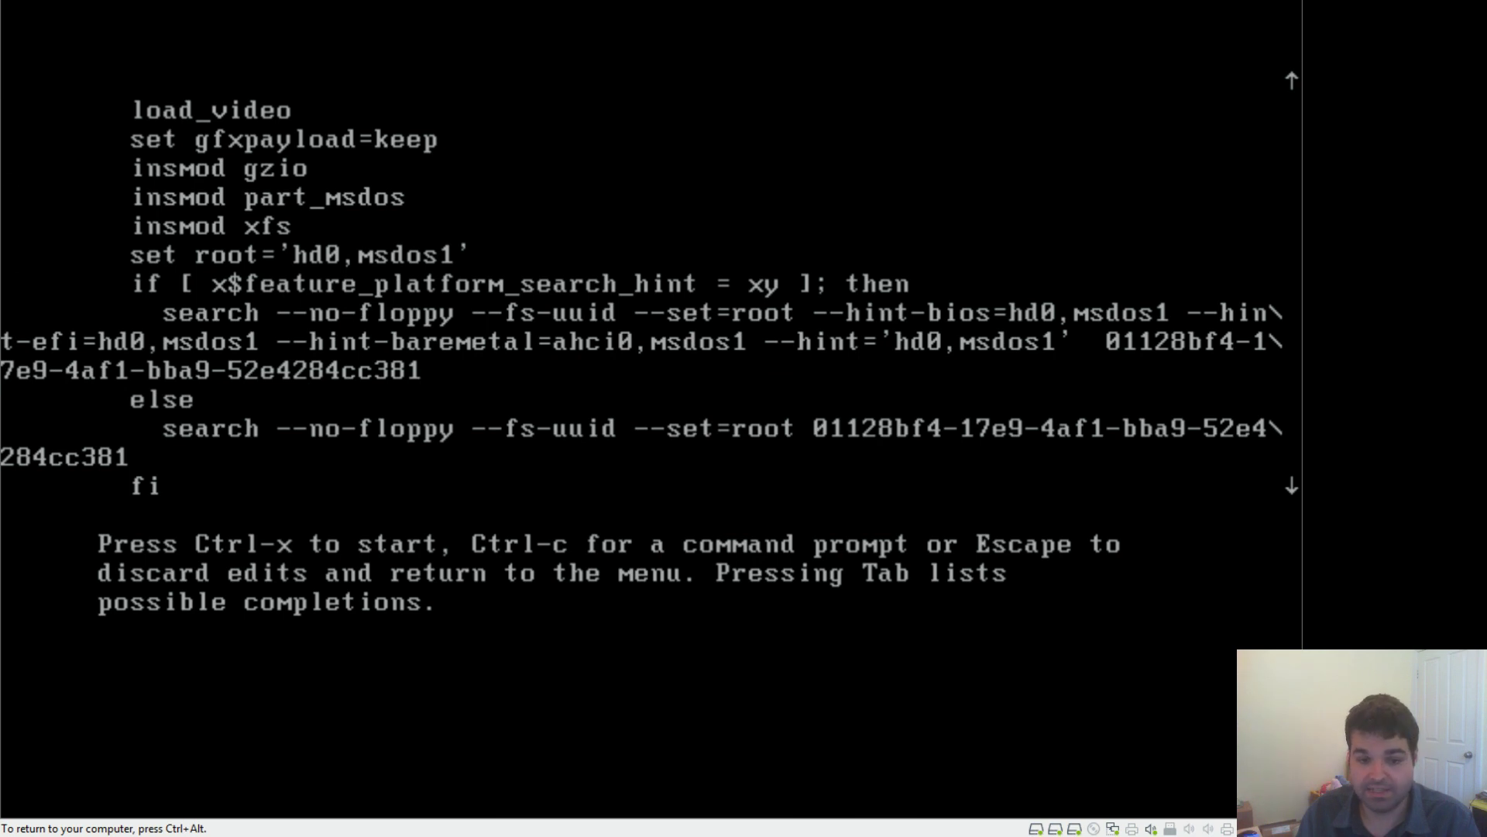
pyautogui.press('Escape')
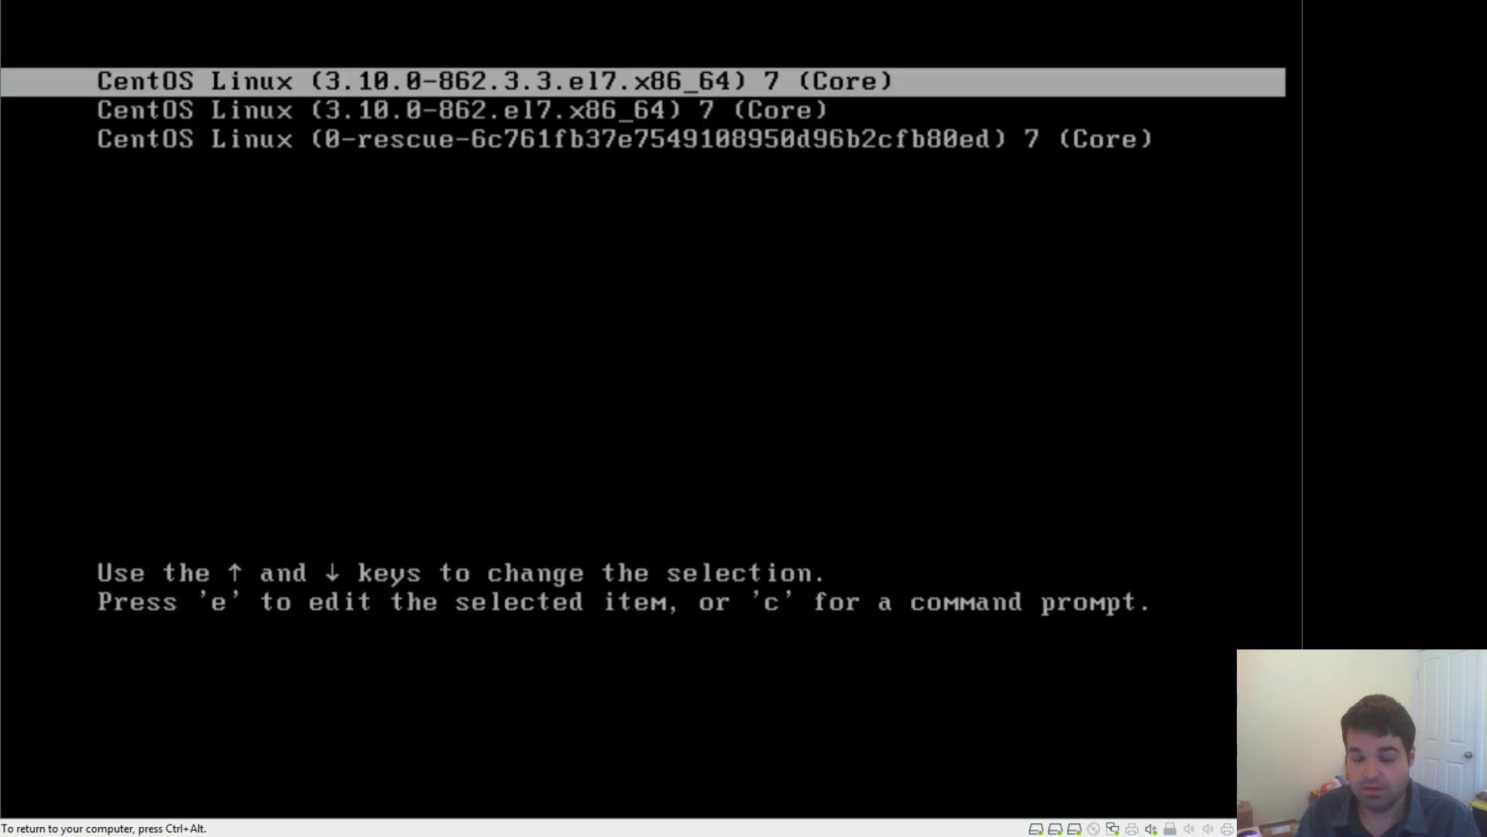